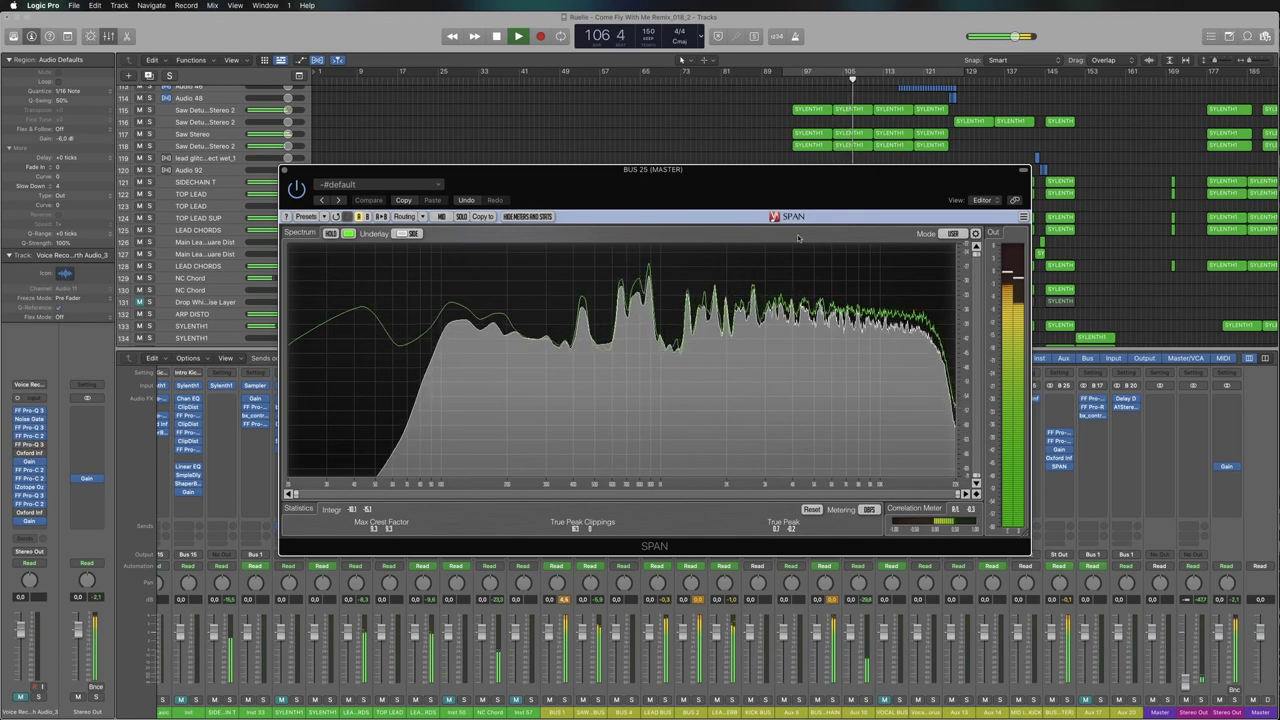
Close the spectrum mode settings, highlight the 'Downloaded by … users' line on SPAN's page, and return to Logic Pro
left_click(976, 234)
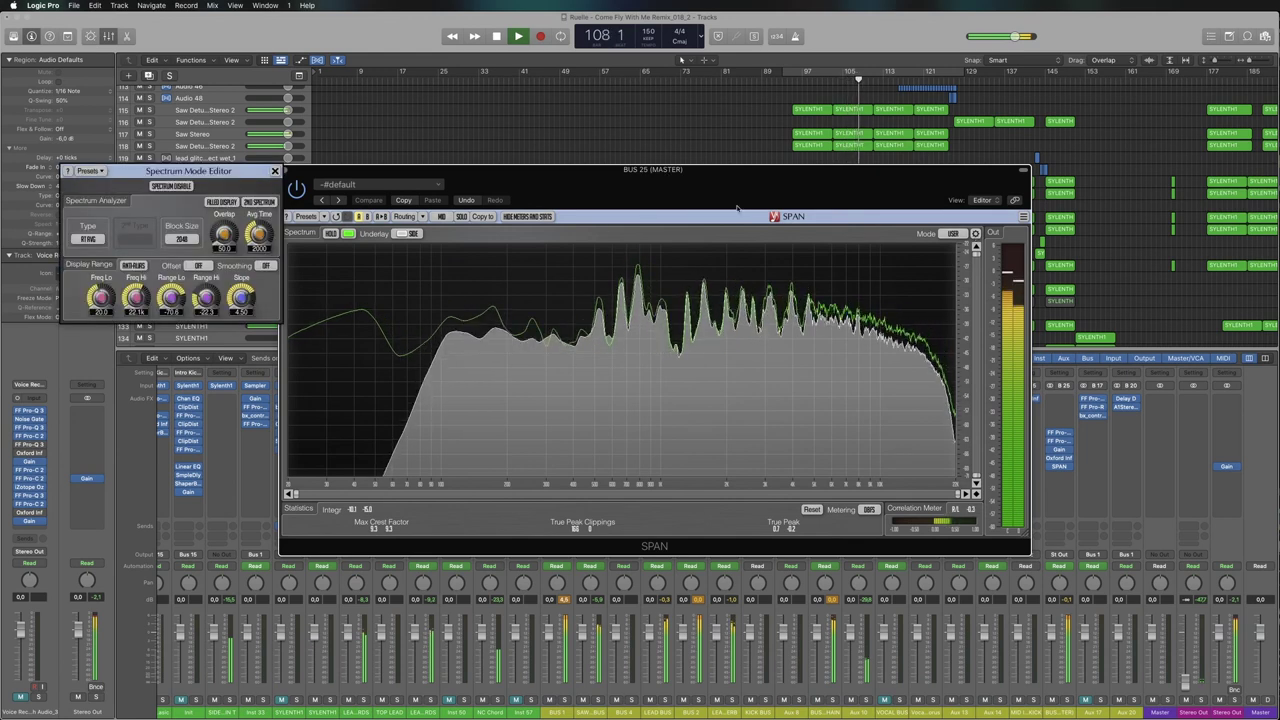
left_click_drag(183, 174, 622, 175)
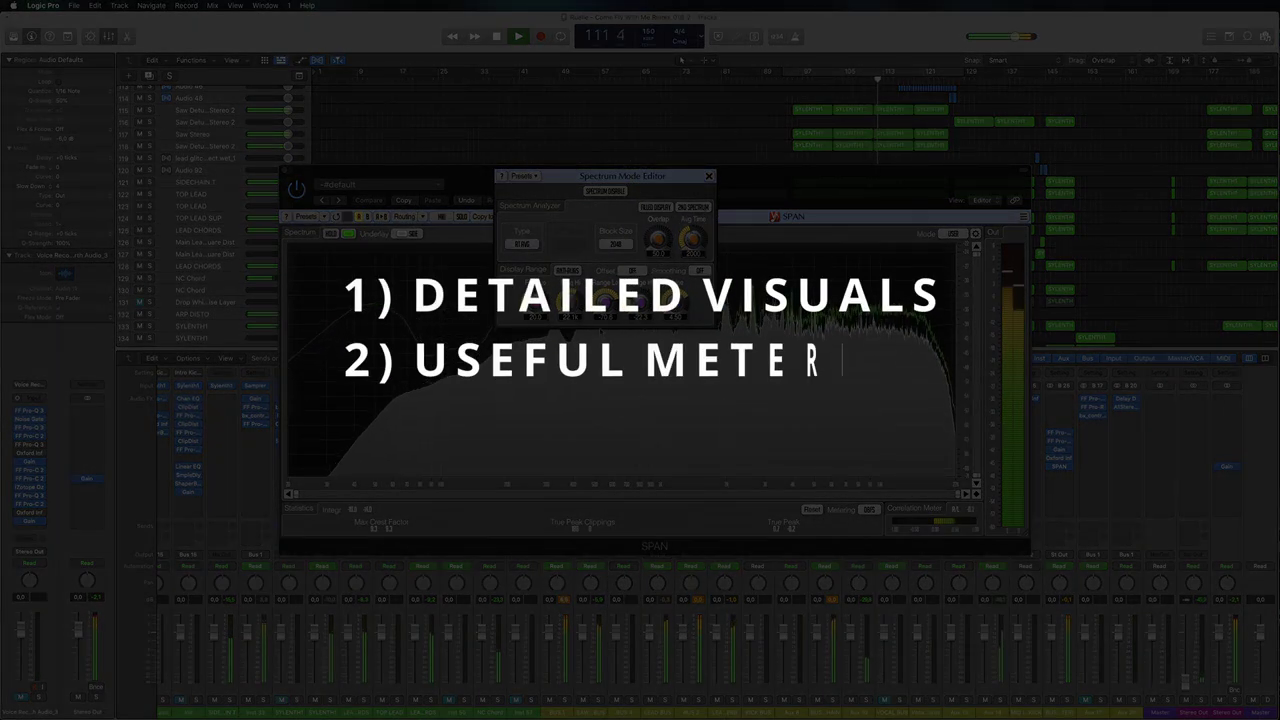
left_click(709, 176)
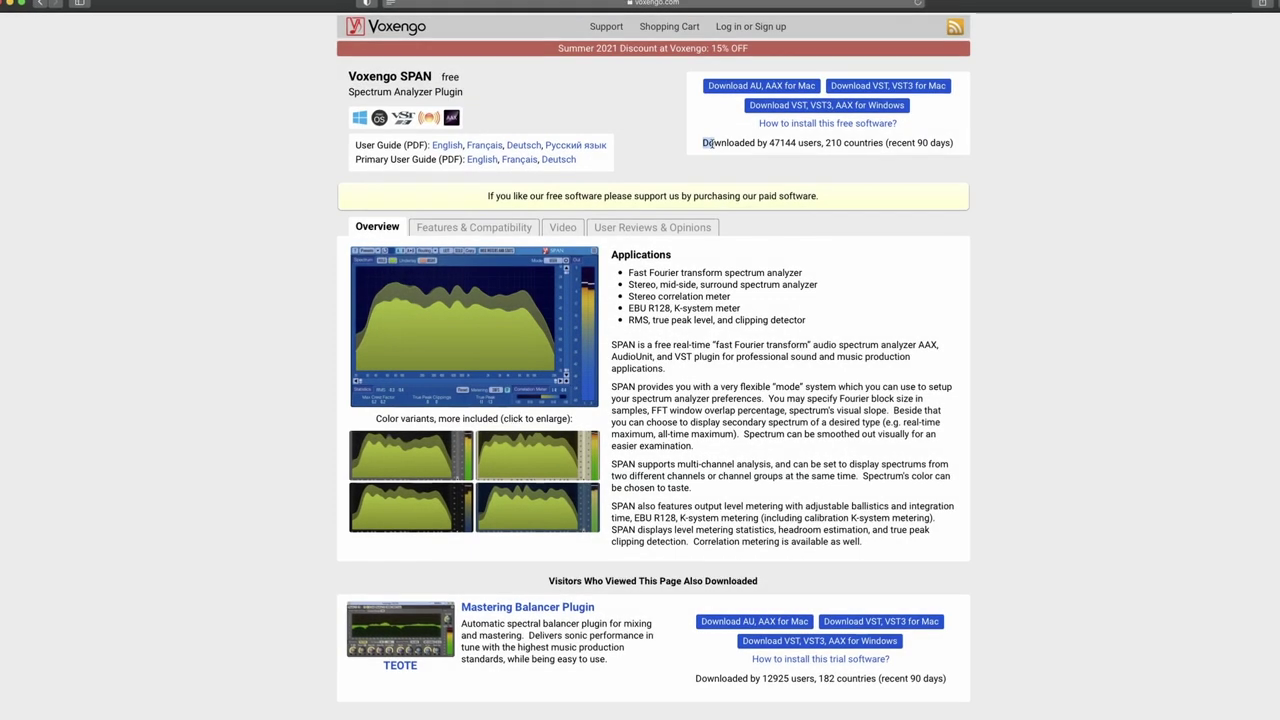
left_click_drag(704, 143, 956, 143)
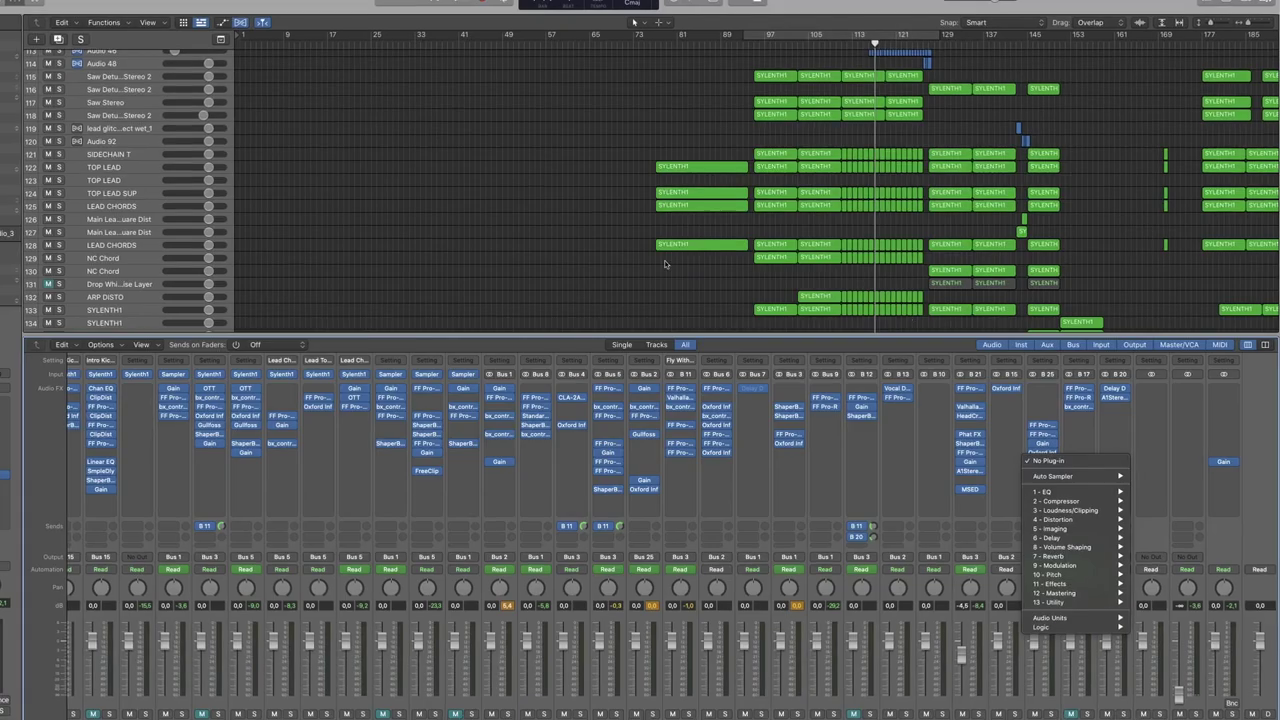
key("Escape")
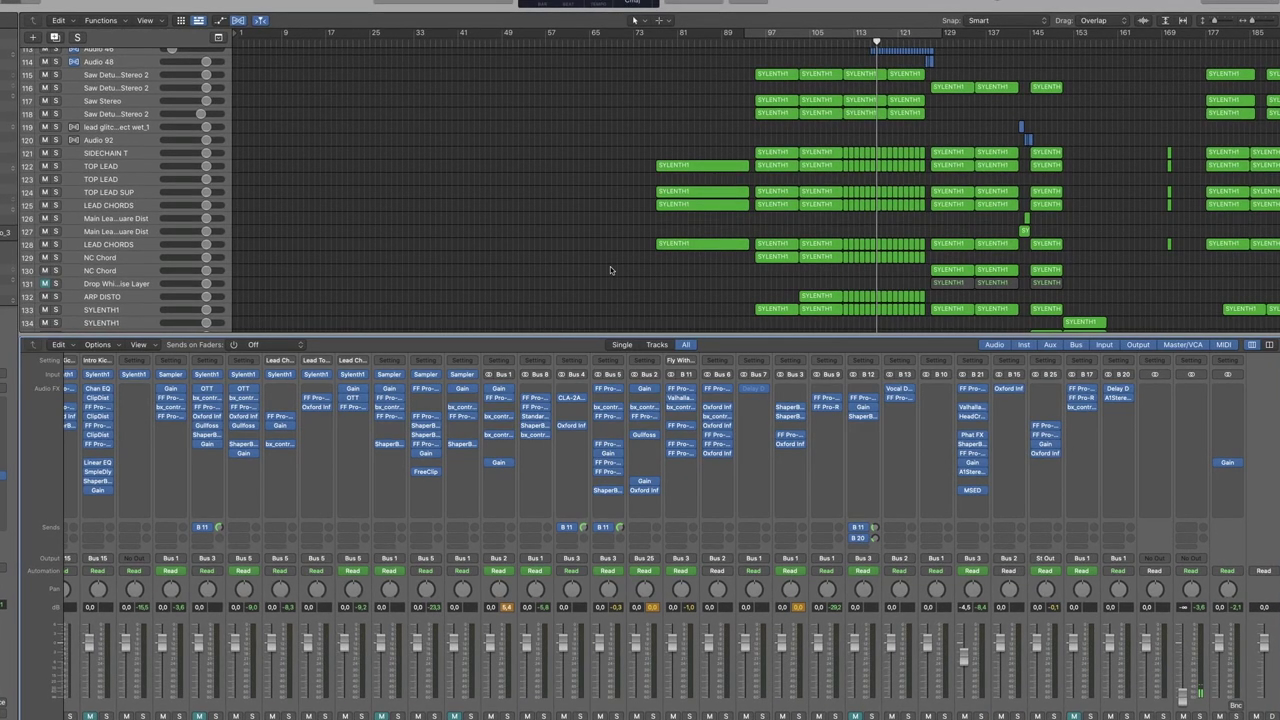
Insert SPAN from 12 - Mastering into an empty Audio FX slot on the BUS 25 master strip, then start playback
left_click(1040, 464)
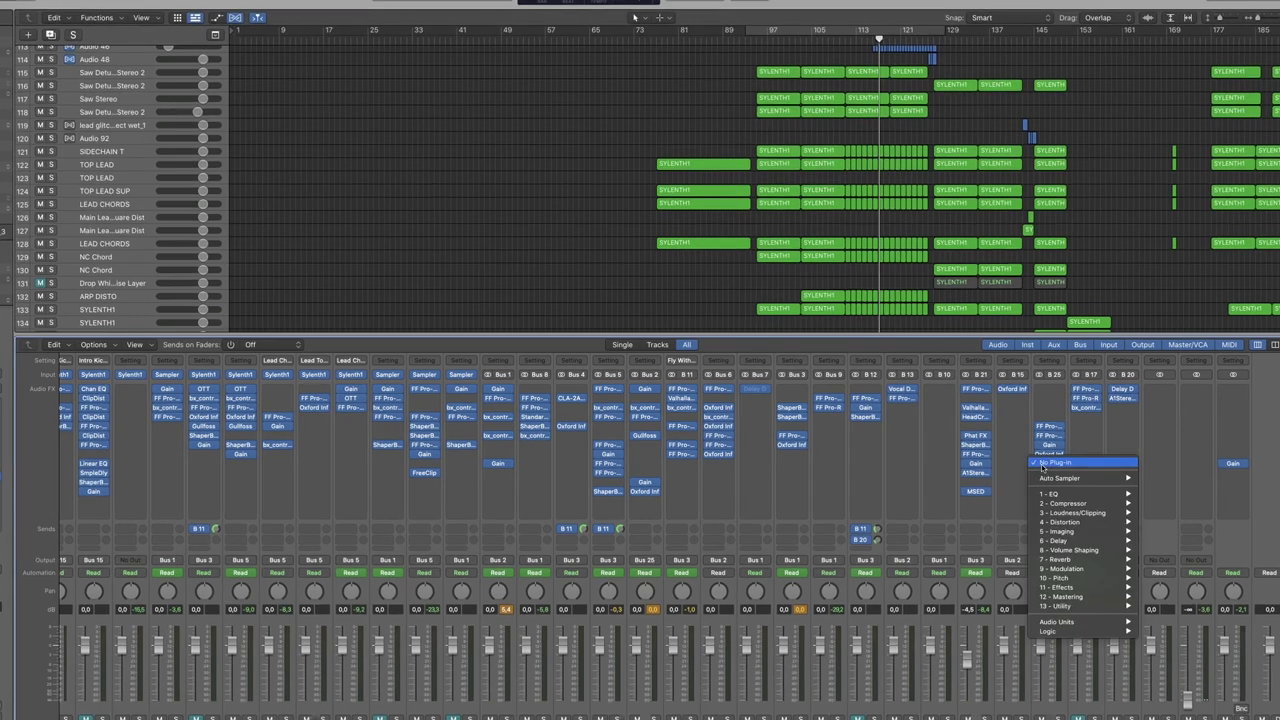
mouse_move(1070, 597)
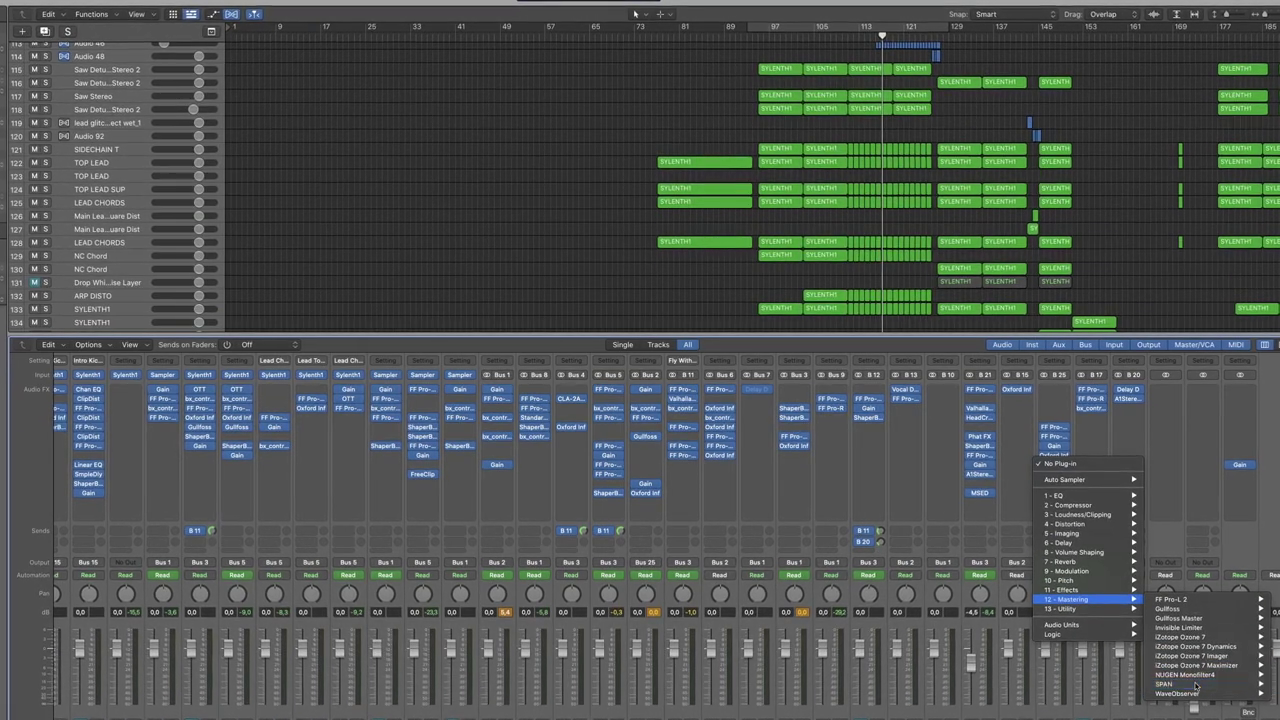
left_click(1195, 686)
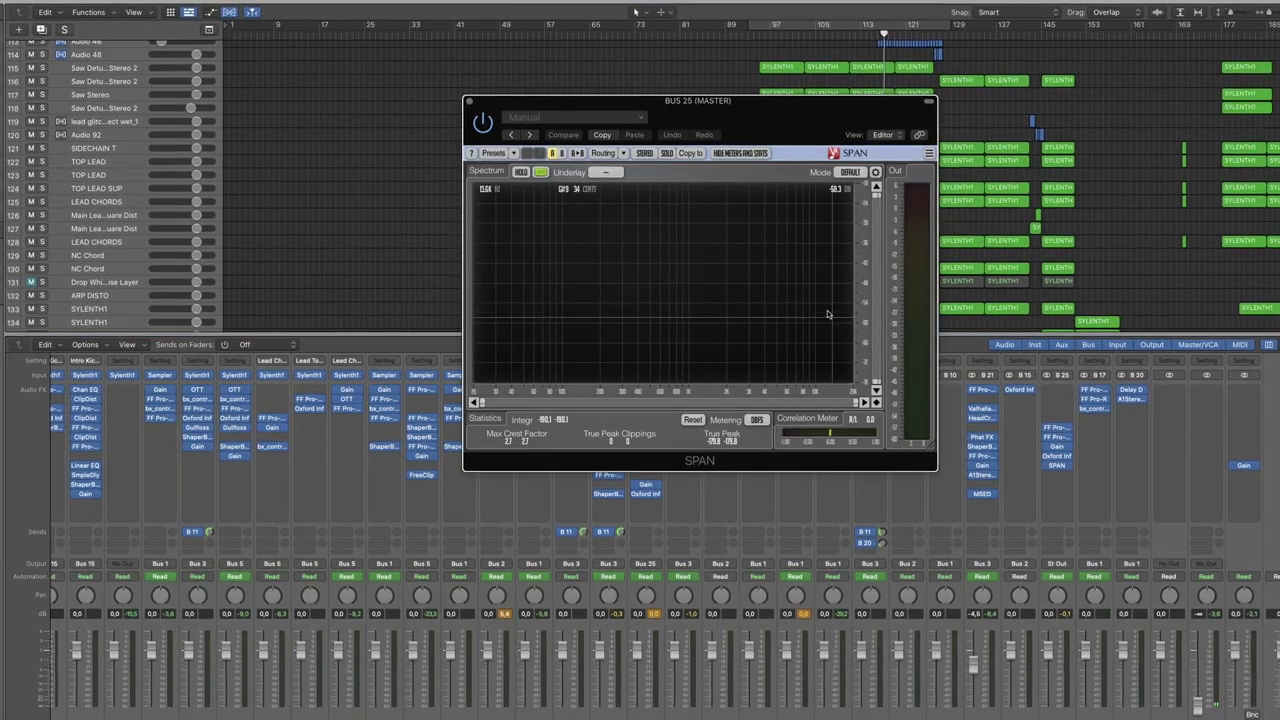
key("space")
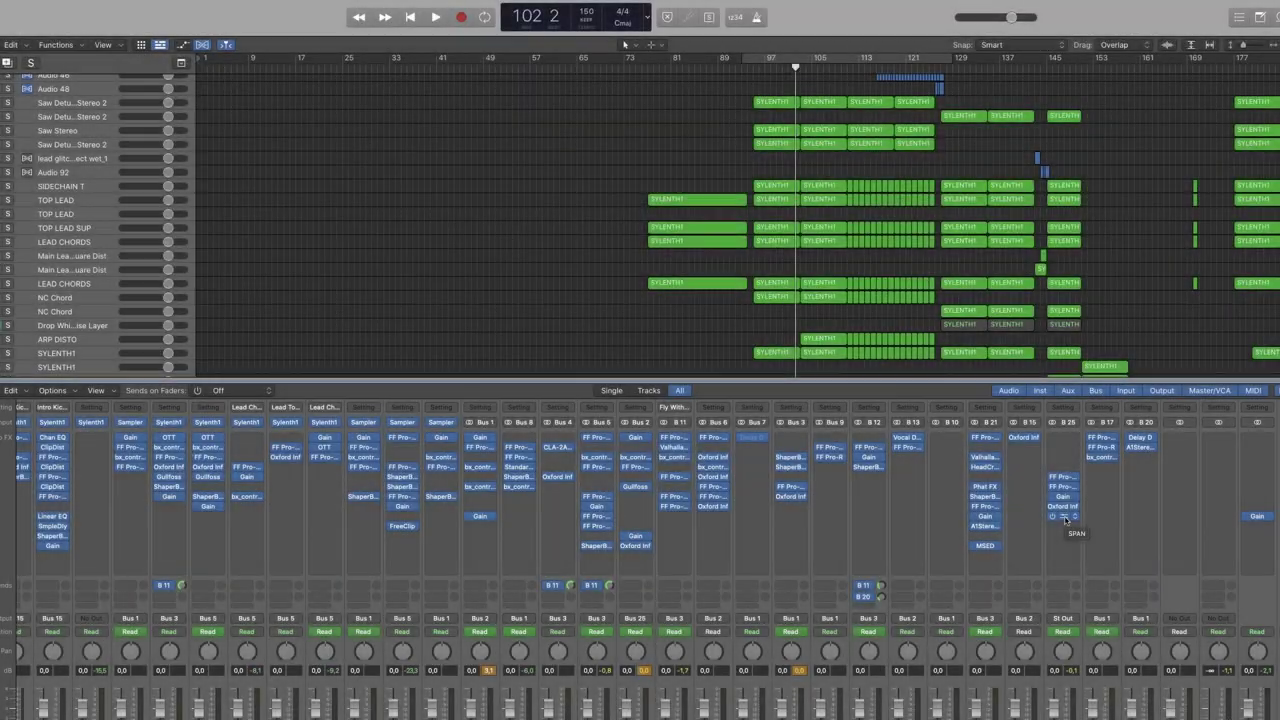
Open SPAN's window during playback, load the -#default preset, and drag the window further left
left_click(1064, 517)
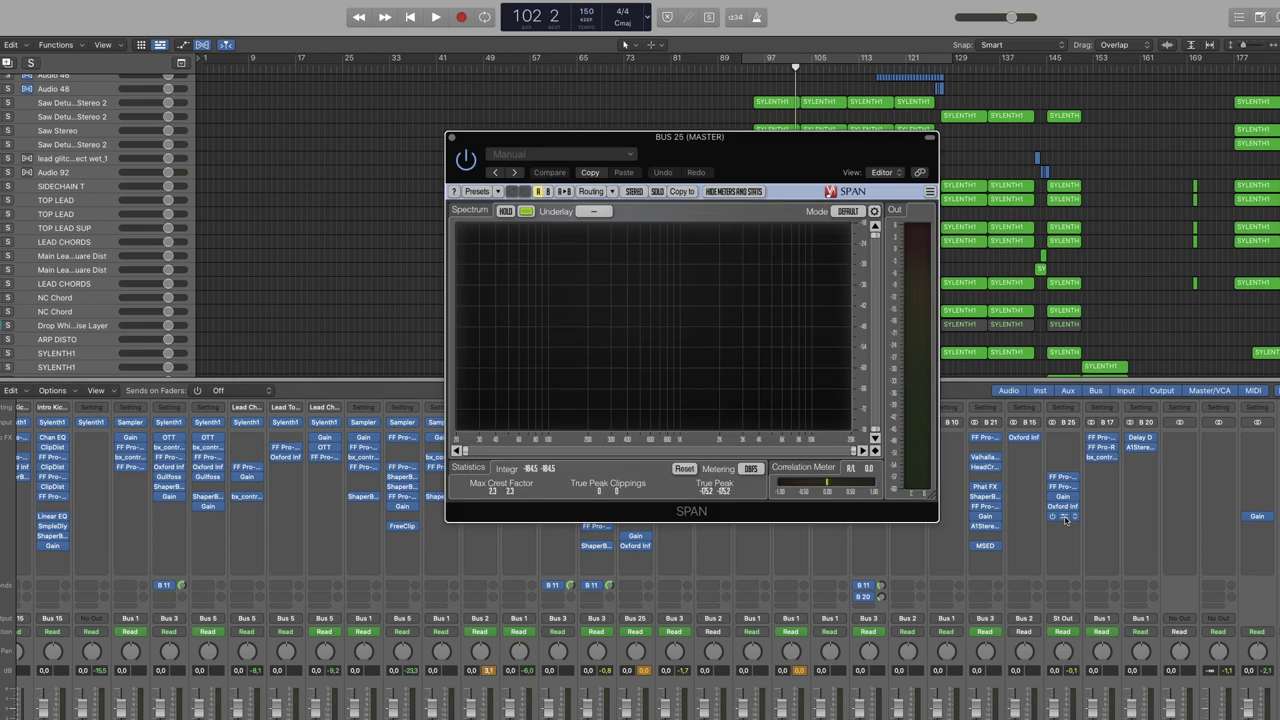
key("space")
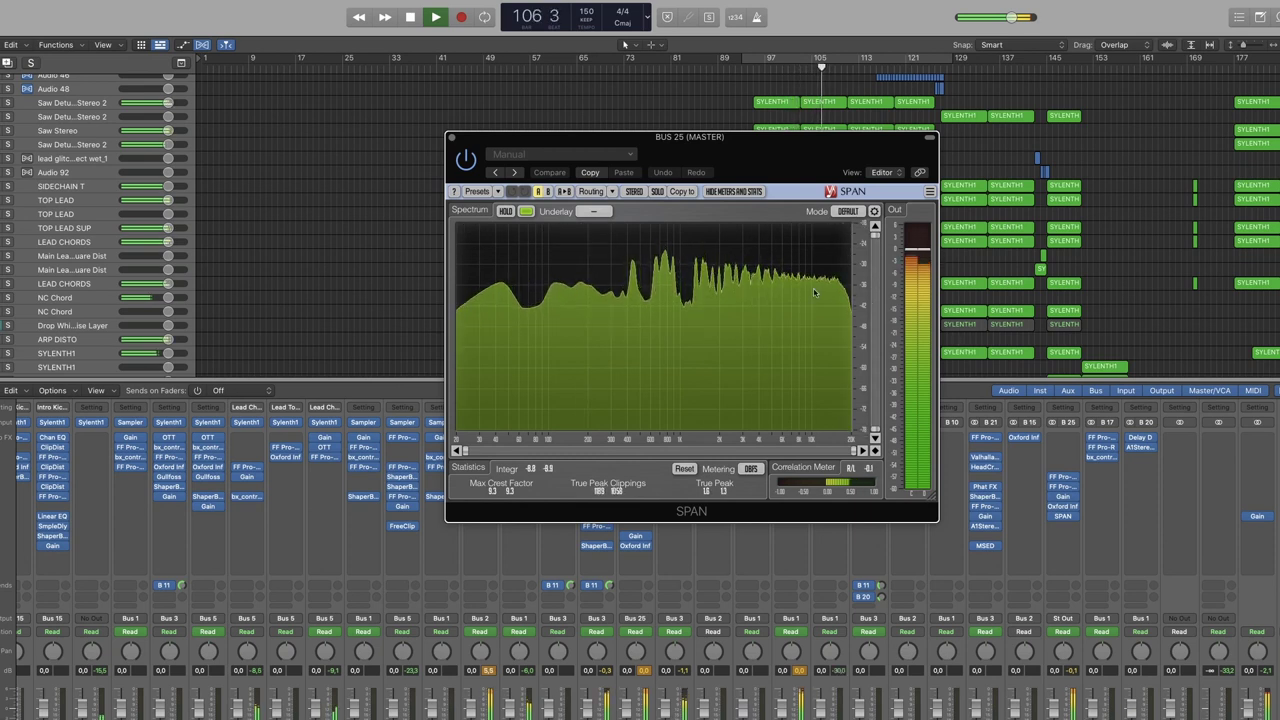
left_click(559, 156)
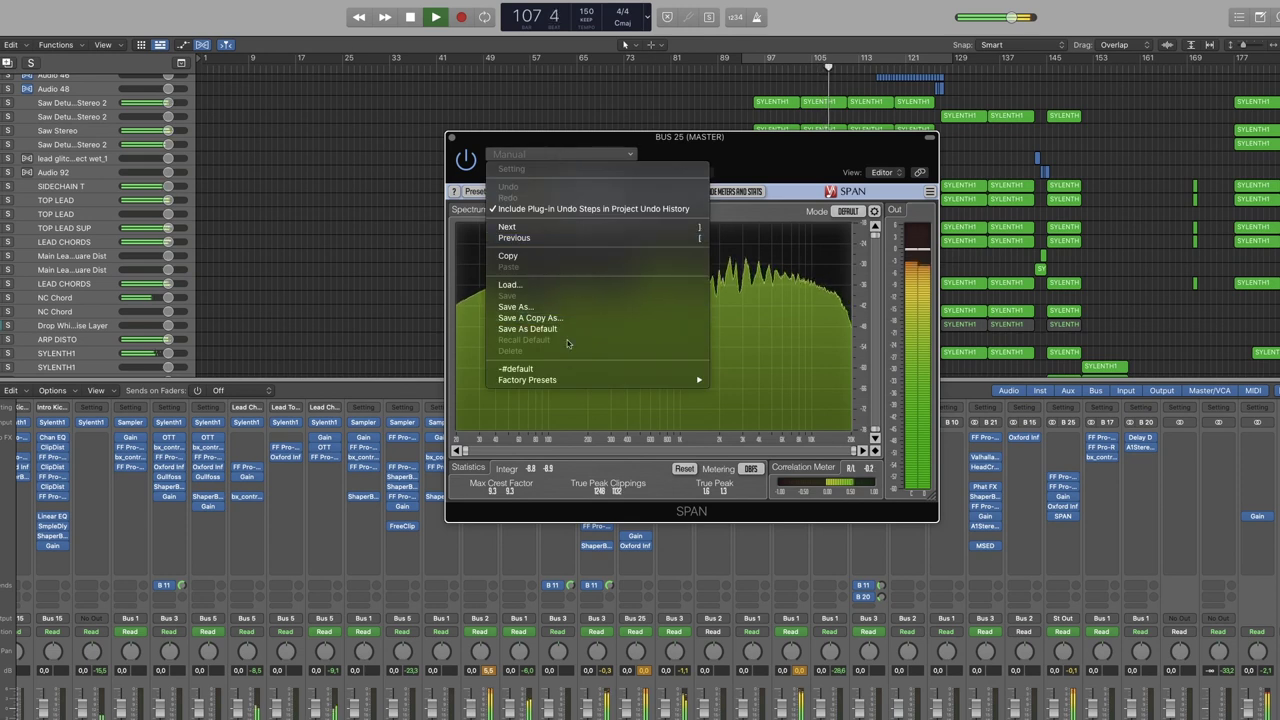
left_click(562, 369)
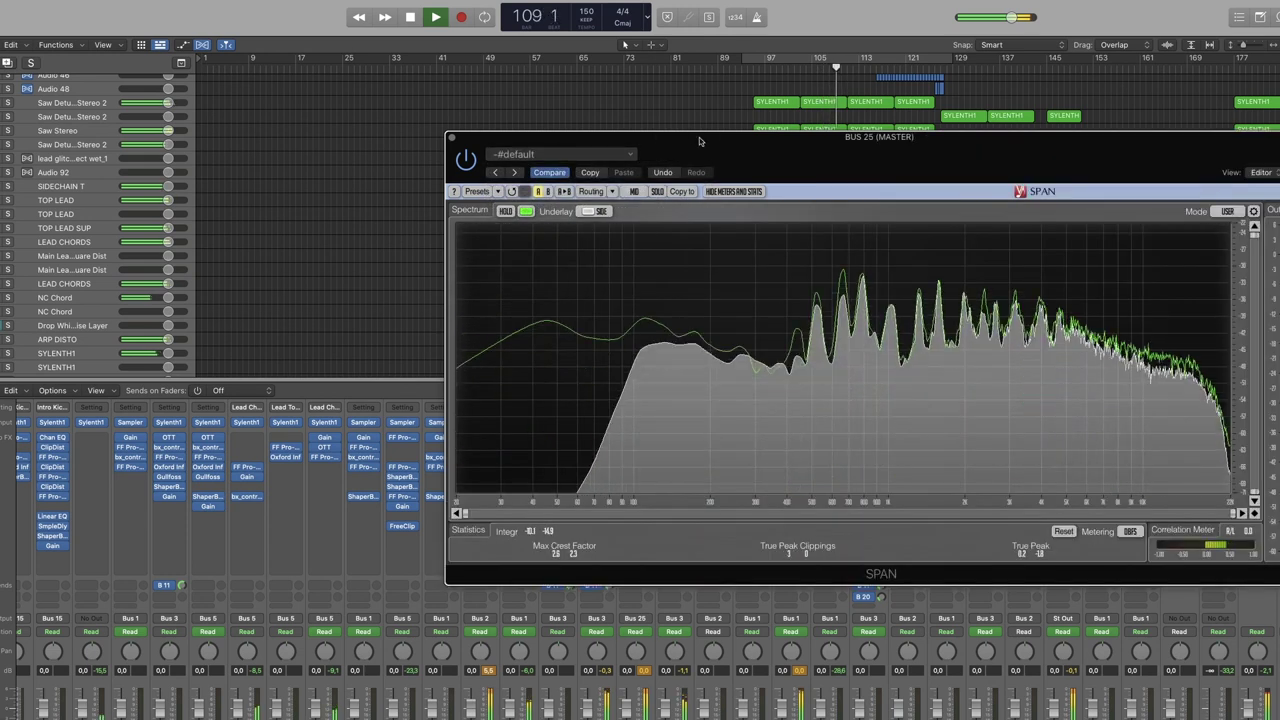
left_click_drag(700, 138, 462, 148)
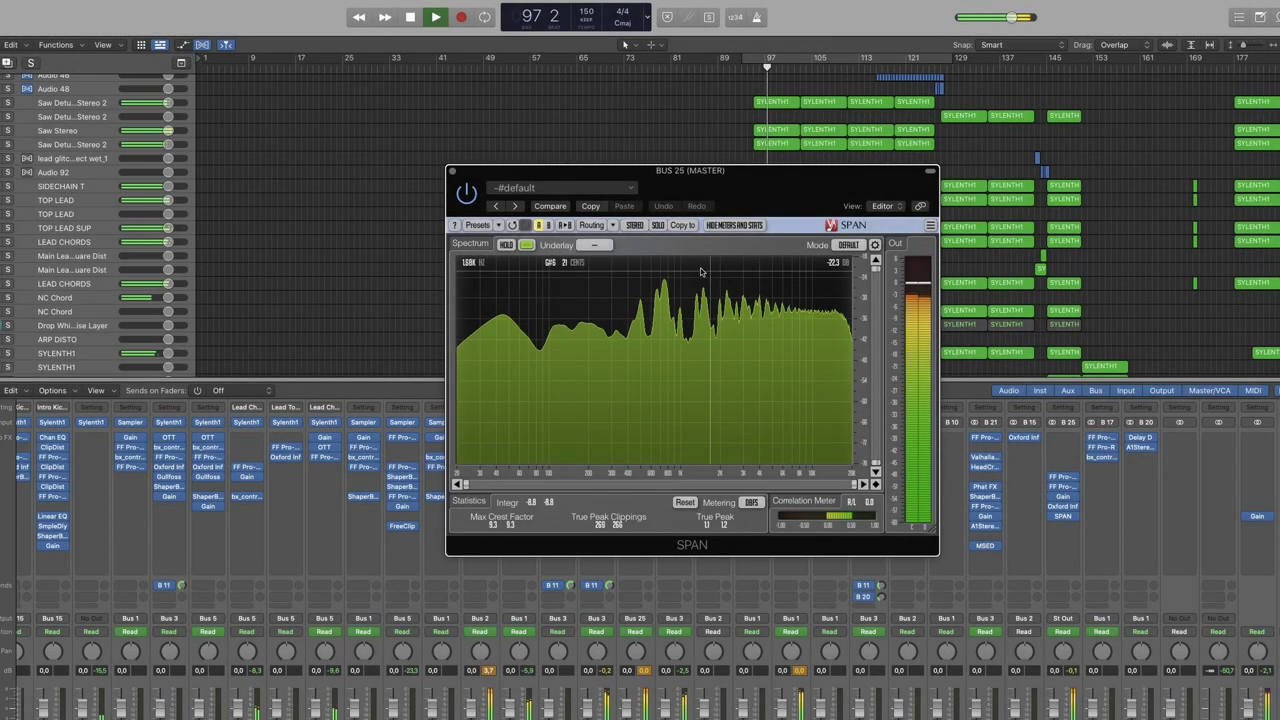
Switch SPAN's routing to Mid-Side Stereo, check the SIDE spectrum, and return to MID
left_click(613, 225)
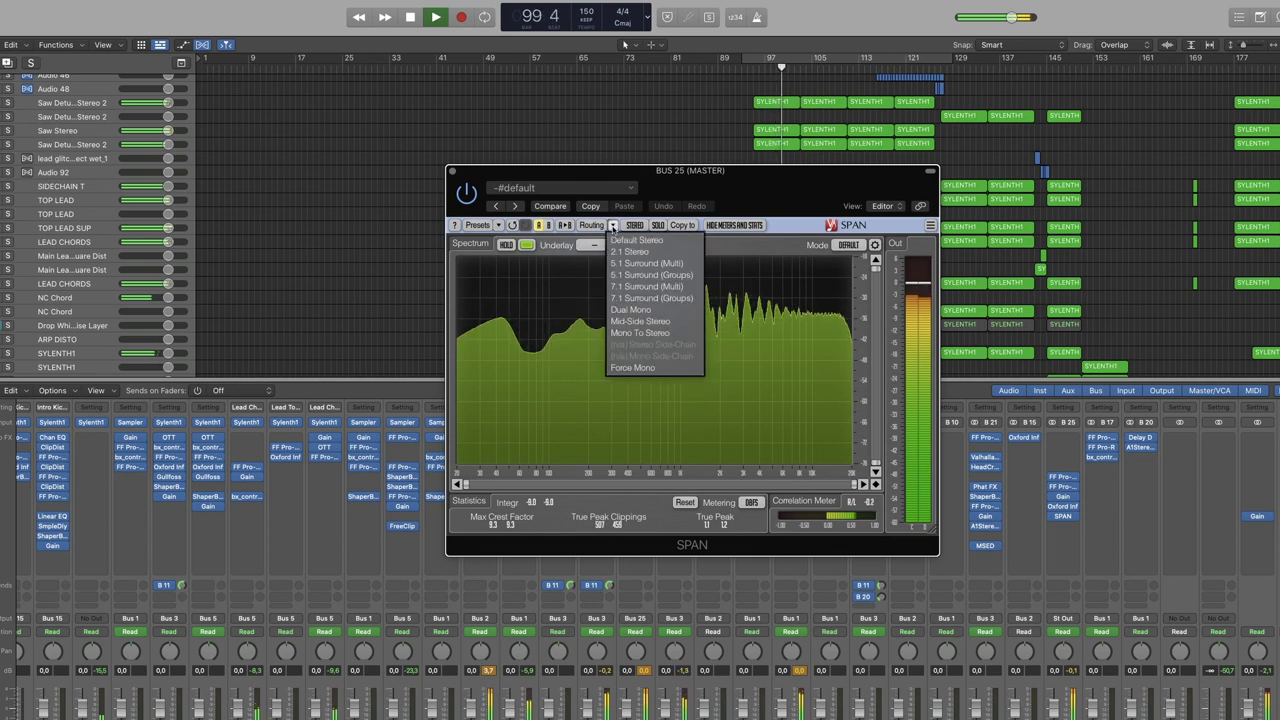
left_click(641, 323)
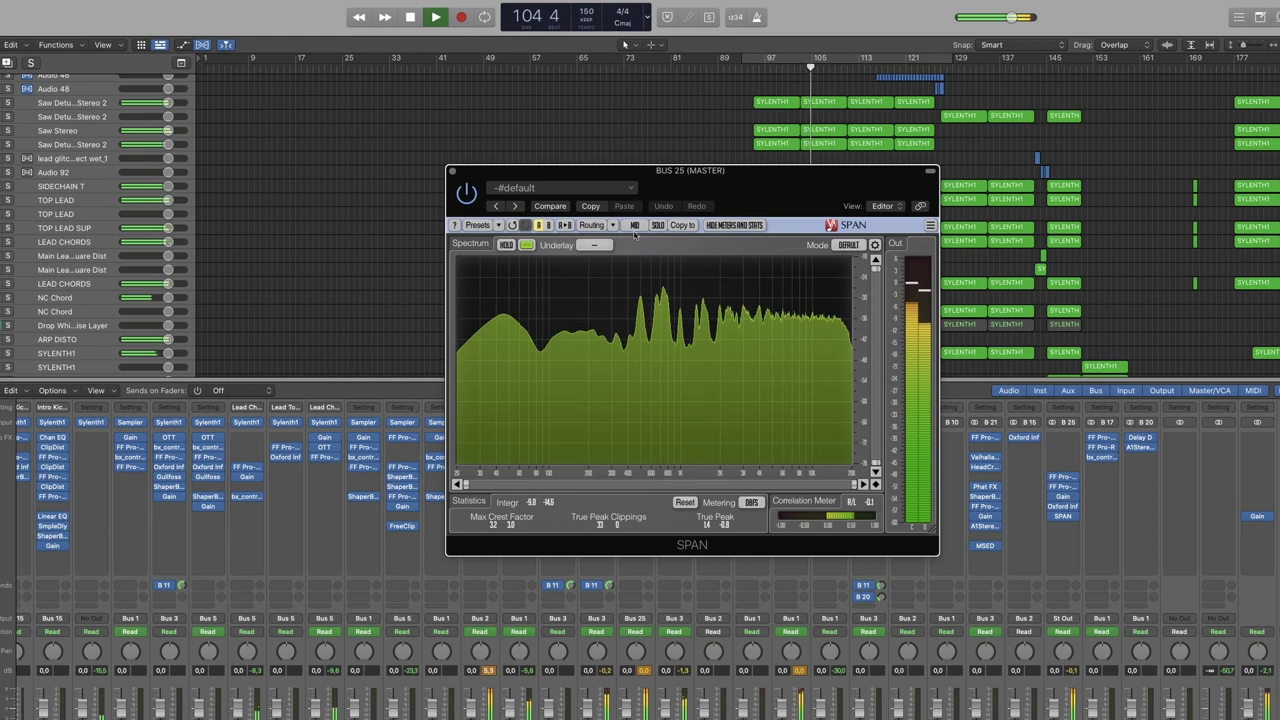
left_click(635, 226)
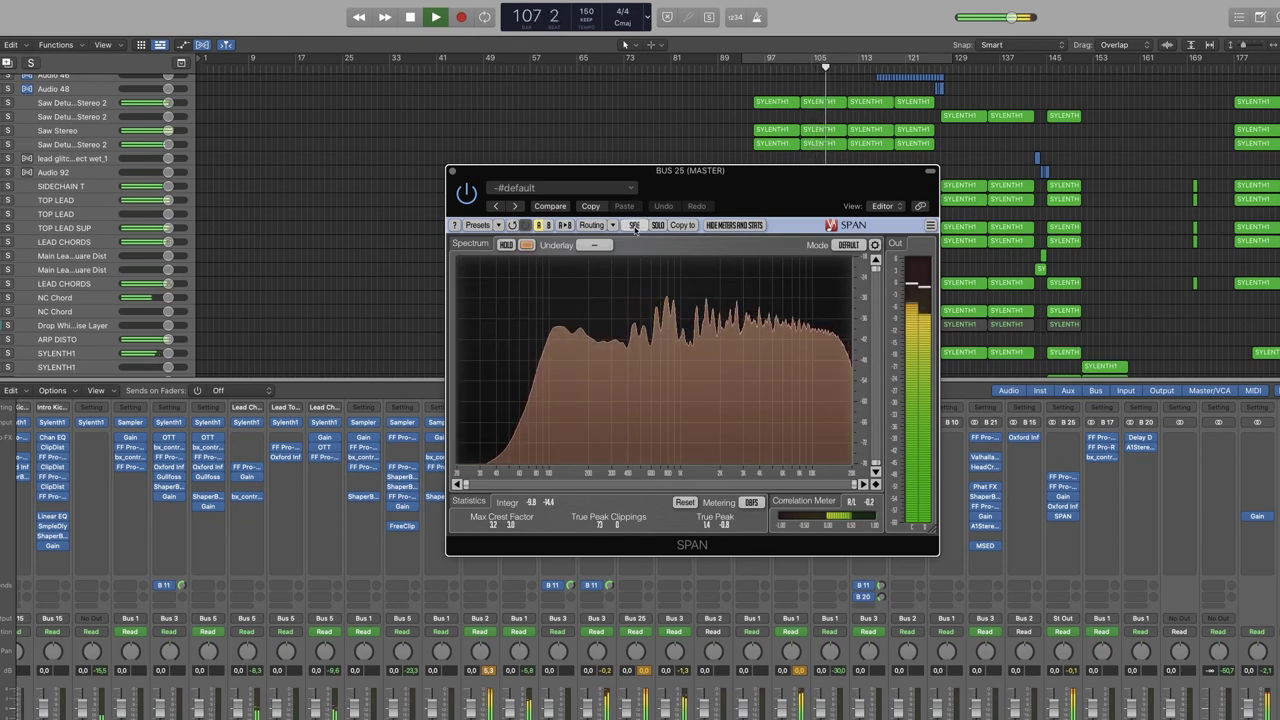
left_click(635, 226)
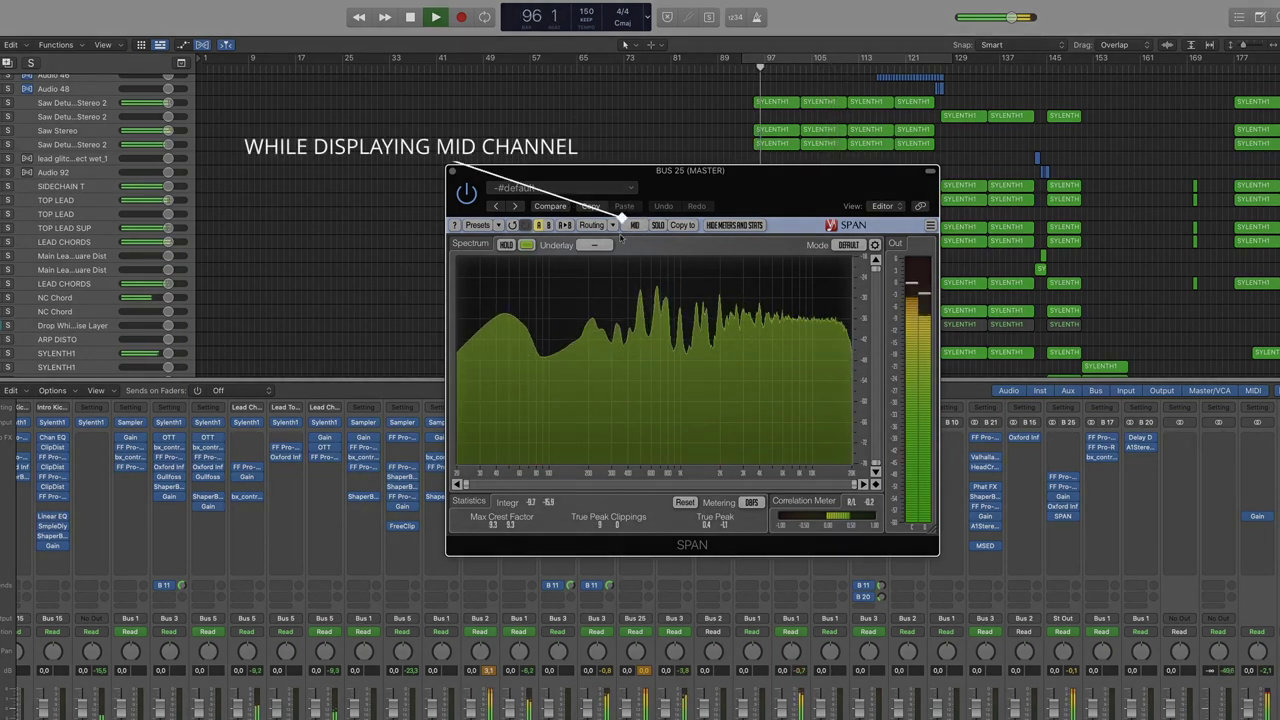
Set SPAN's Underlay to SIDE beneath the mid spectrum
left_click(595, 246)
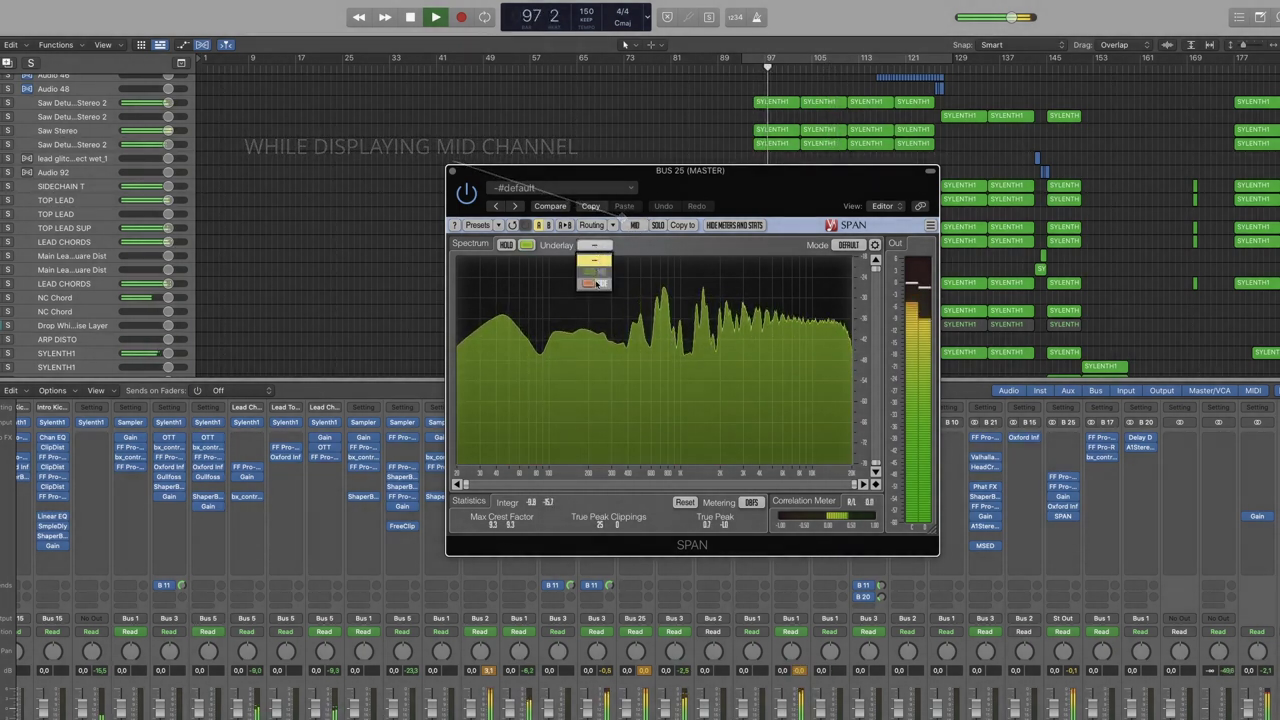
left_click(597, 283)
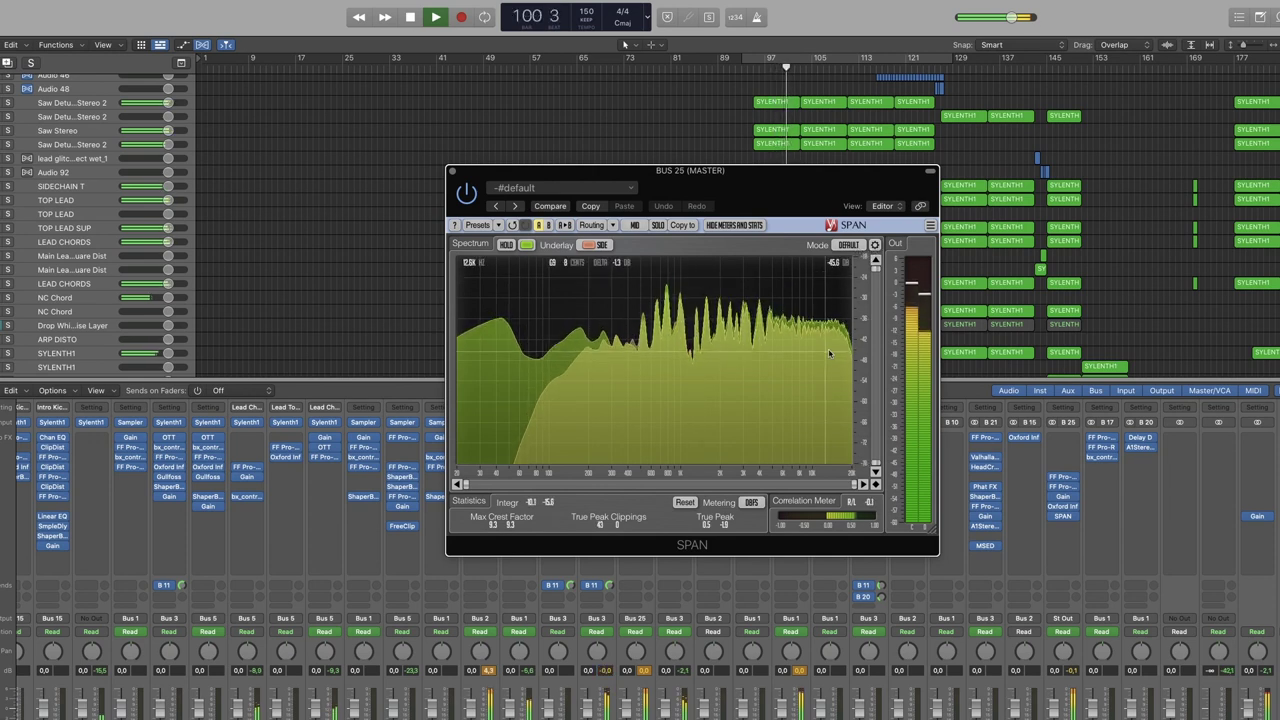
In the Spectrum Mode Editor, turn off Filled Display for the mid spectrum, then close the editor
left_click(874, 246)
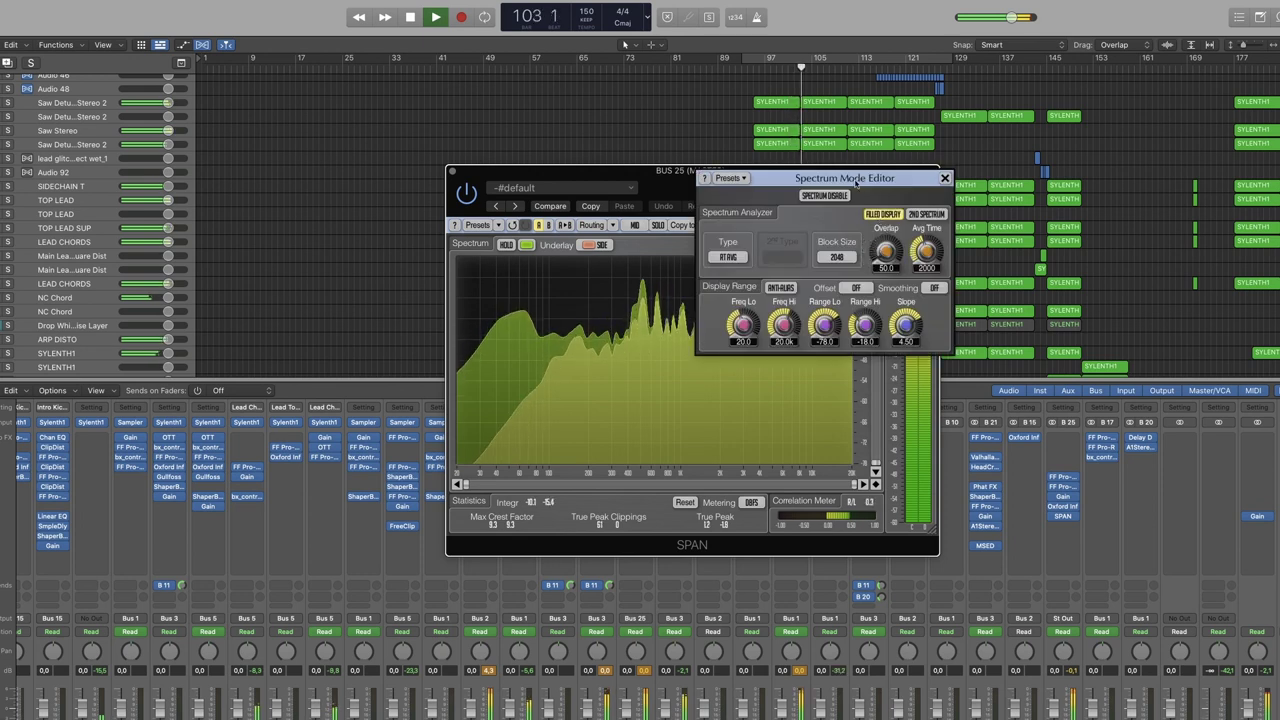
left_click_drag(857, 177, 1047, 175)
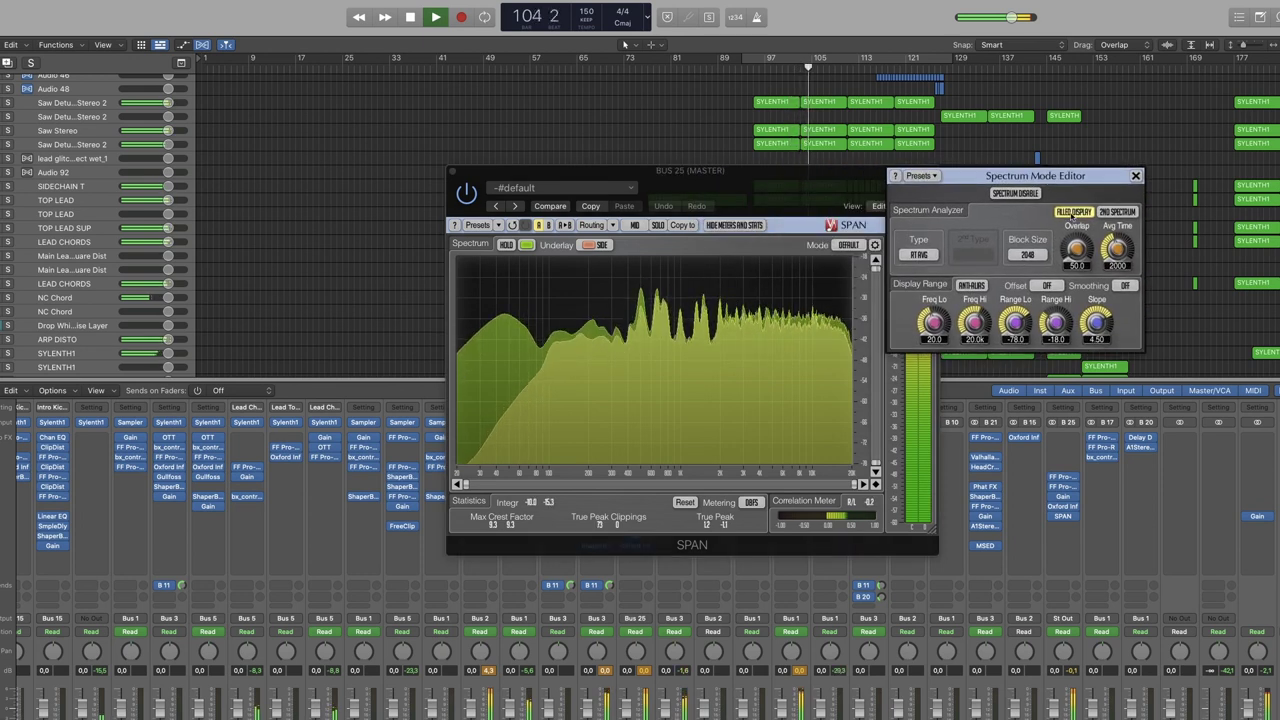
left_click(1072, 213)
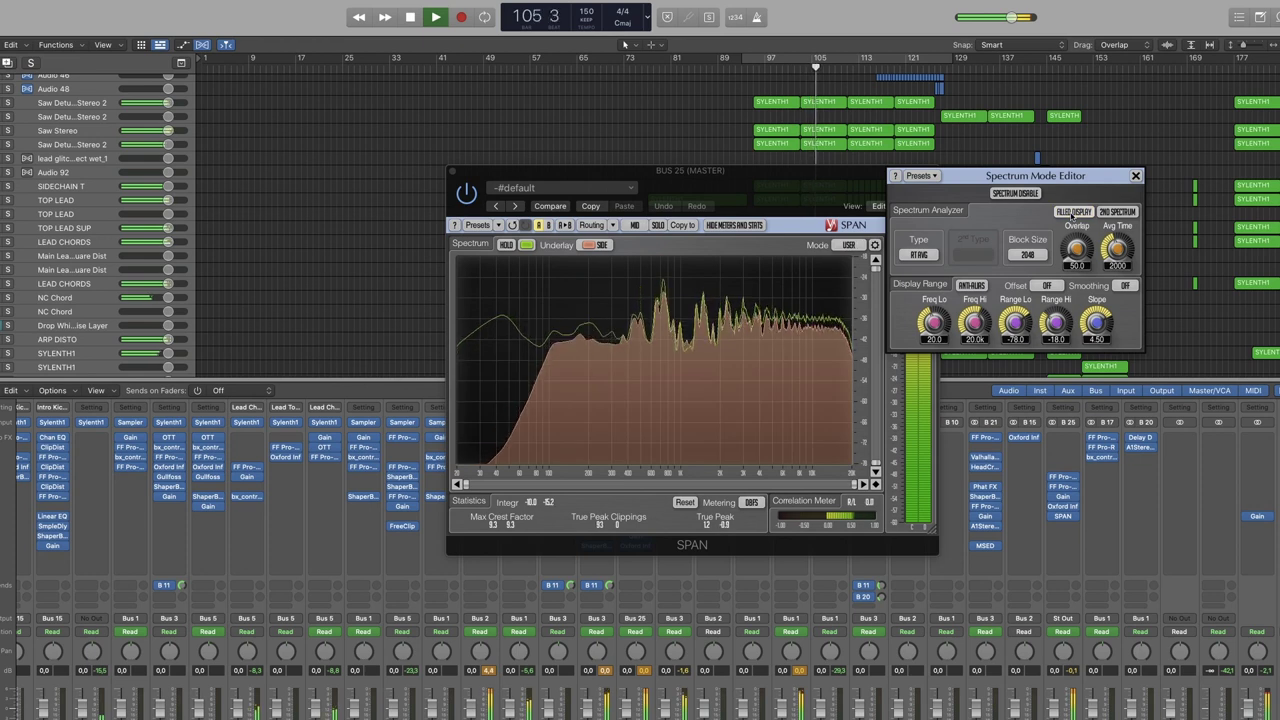
left_click(820, 353)
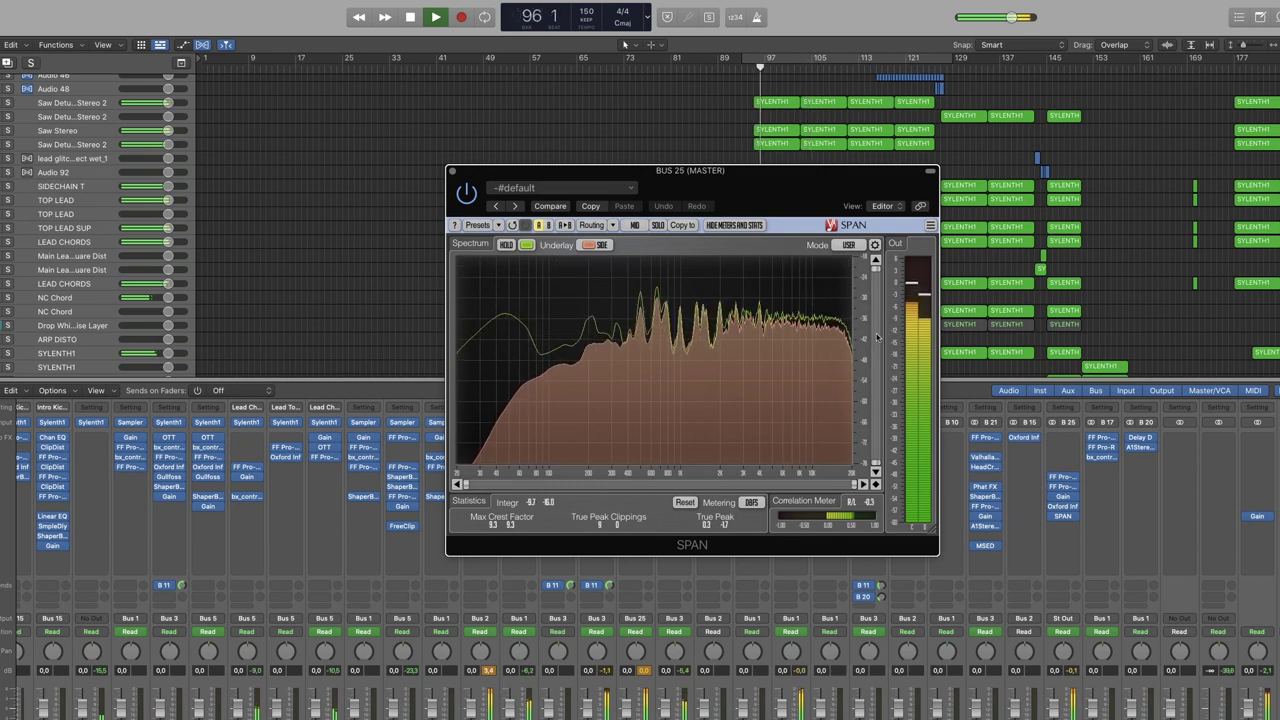
Colour the filled side spectrum grey, then switch back to MID with the SIDE underlay
left_click(527, 245)
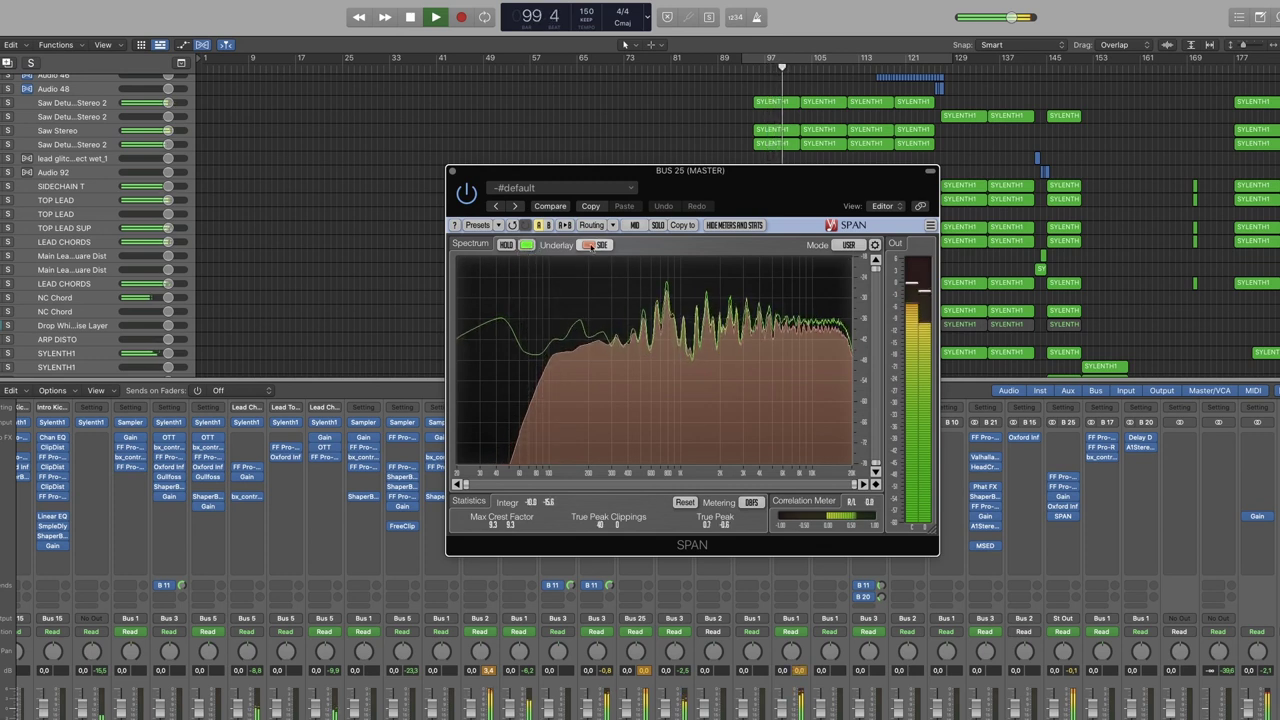
left_click(634, 226)
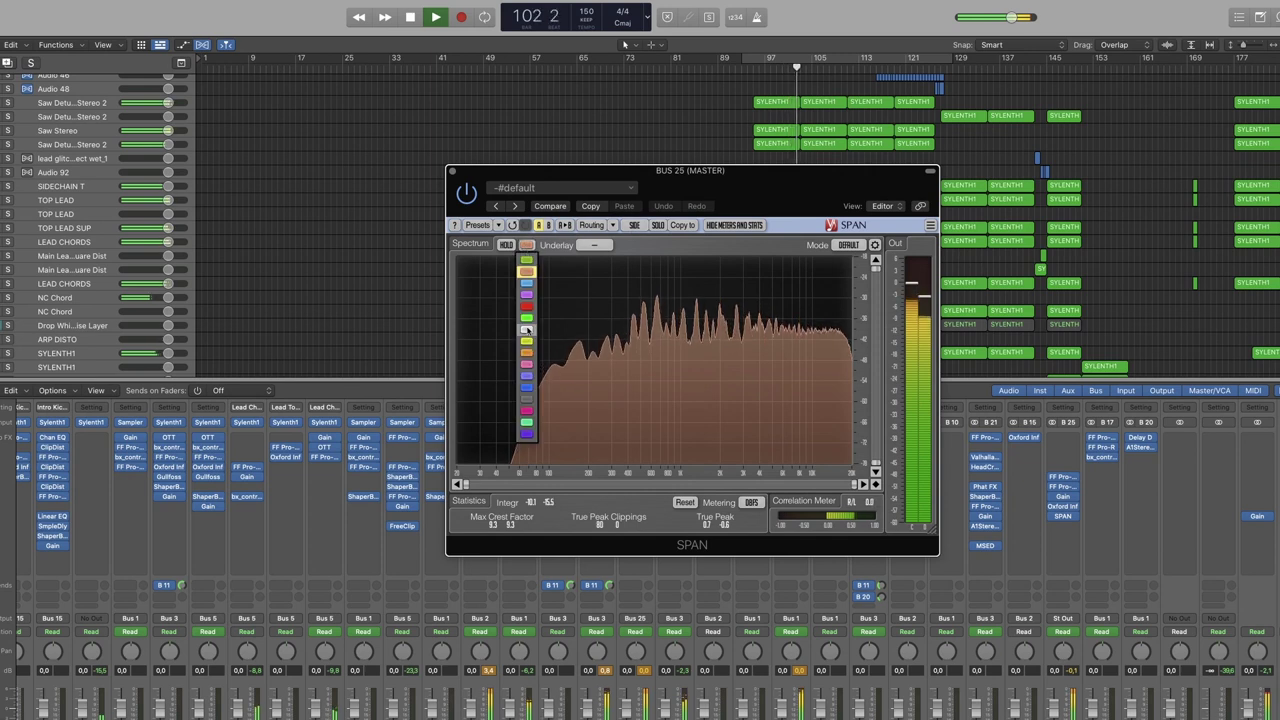
left_click(528, 330)
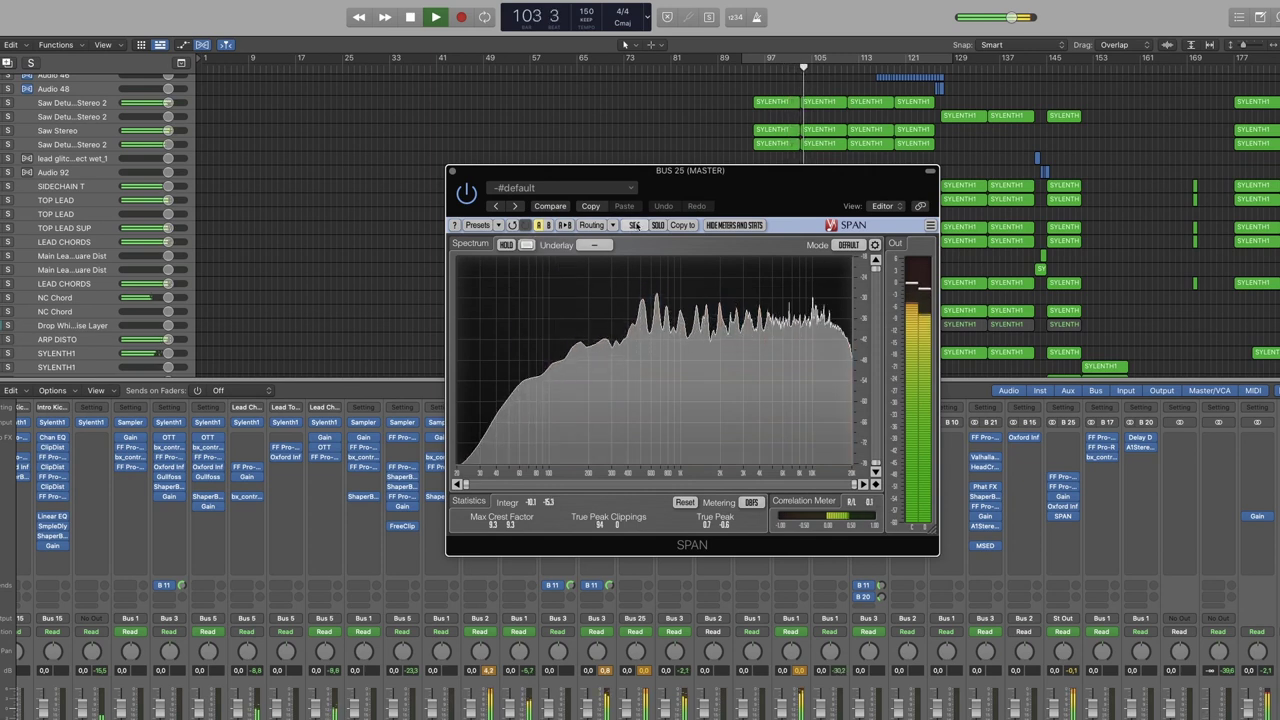
left_click(634, 226)
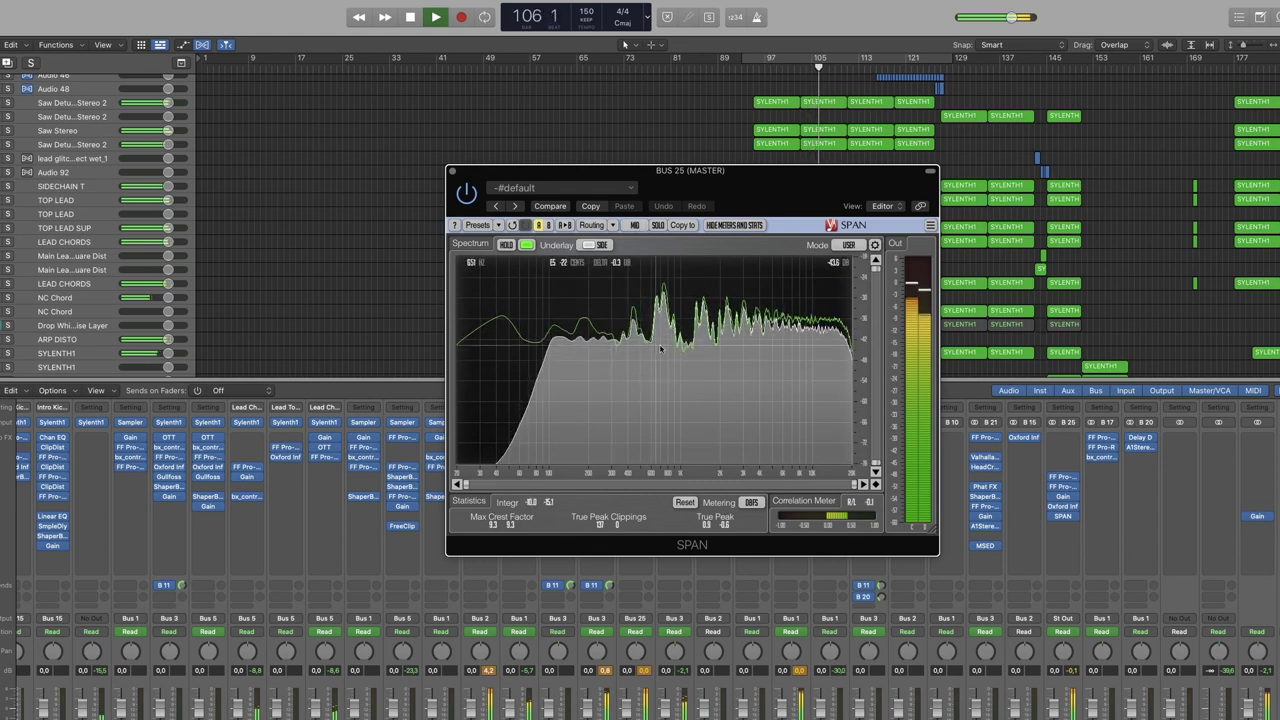
Reopen the Spectrum Mode Editor and toggle ANTI-ALIAS
left_click(875, 244)
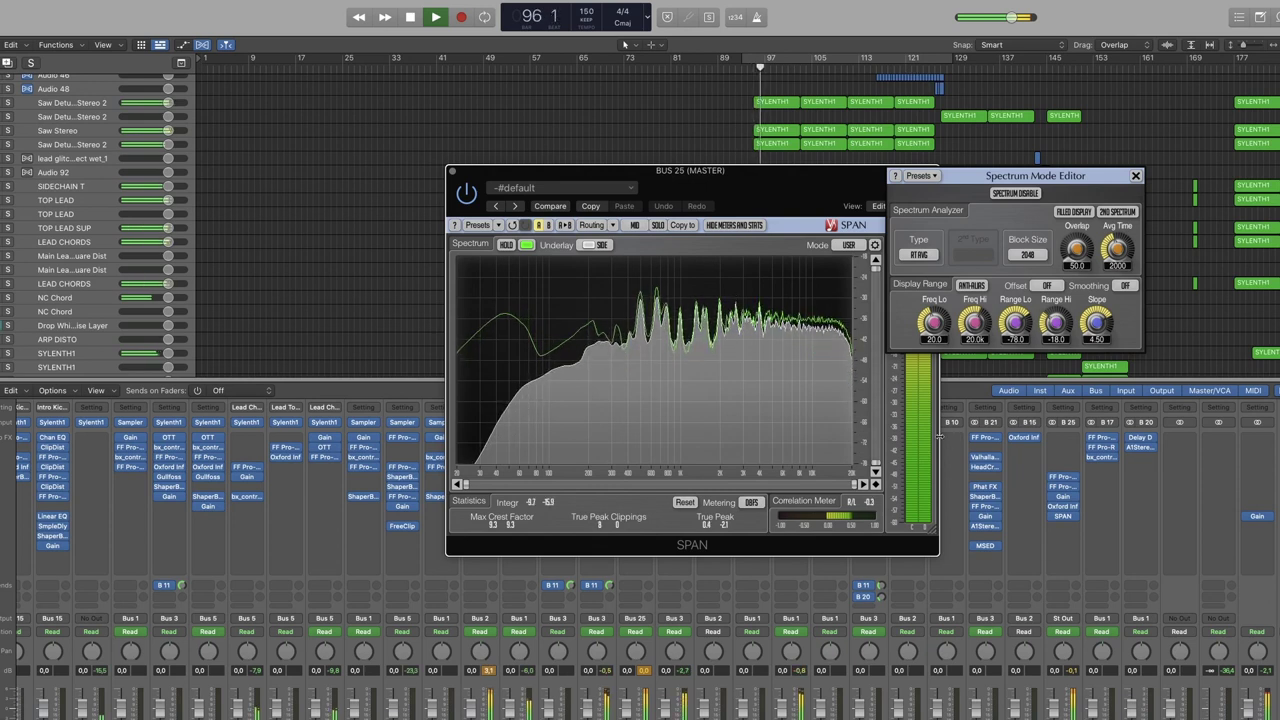
left_click(972, 286)
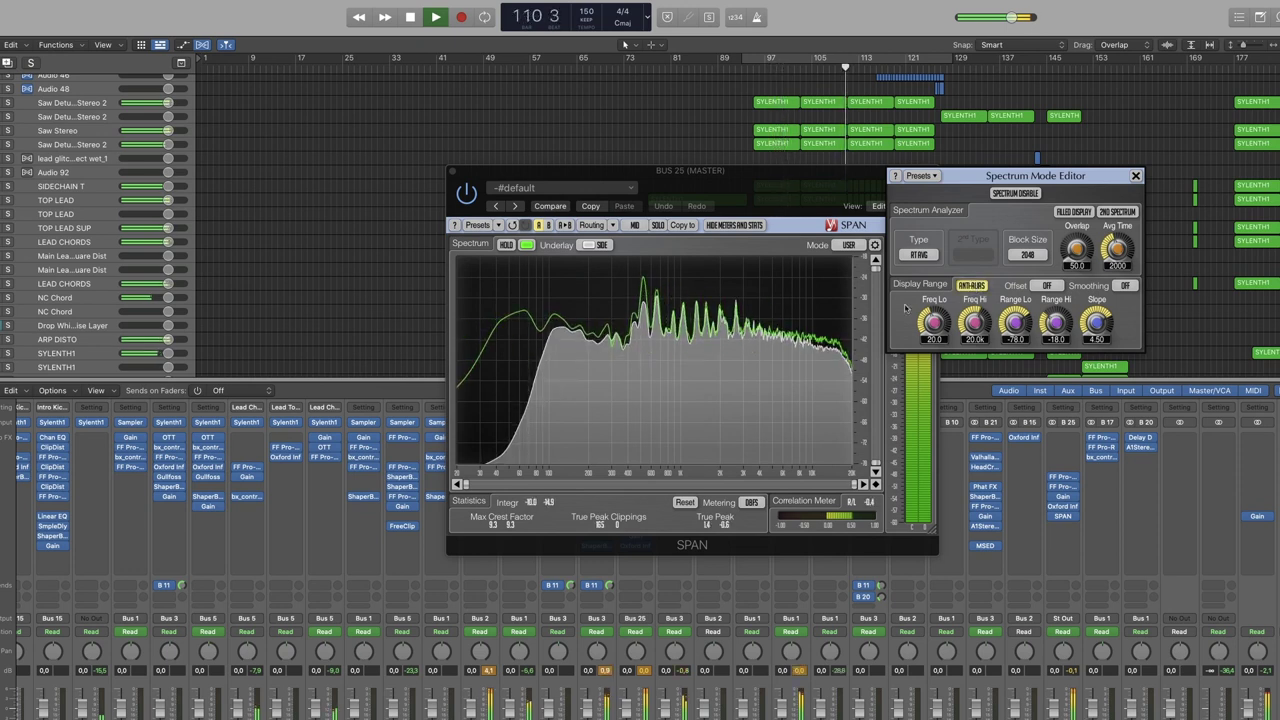
Try mid Block Sizes 512 and 128, then set the side channel's Block Size to 128
left_click(1020, 256)
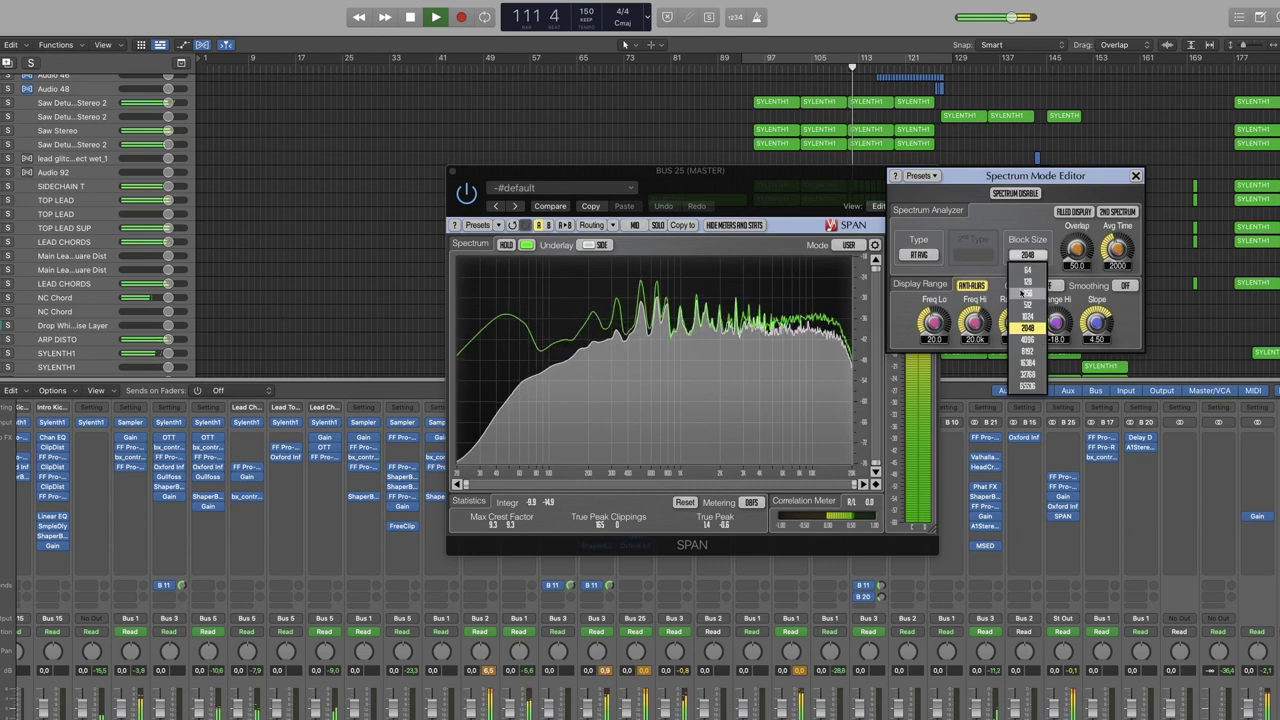
left_click(1026, 311)
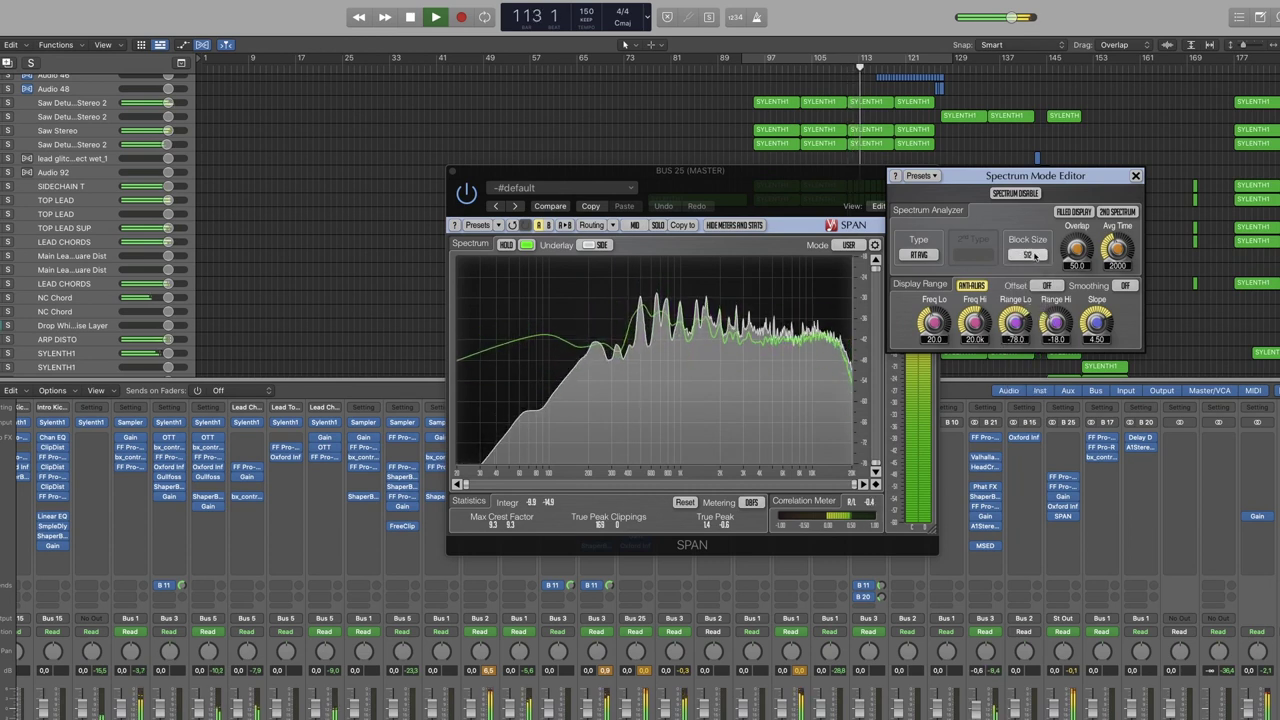
left_click(1027, 255)
left_click(1028, 283)
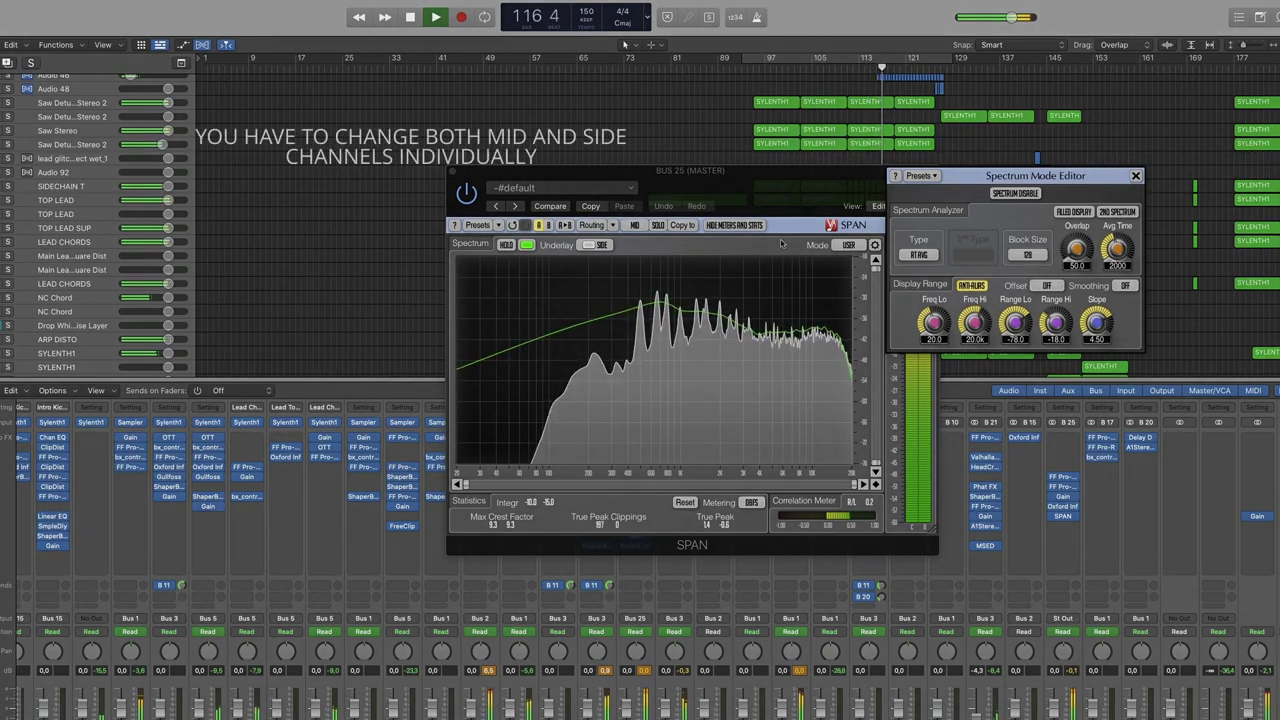
left_click(633, 224)
left_click(1027, 254)
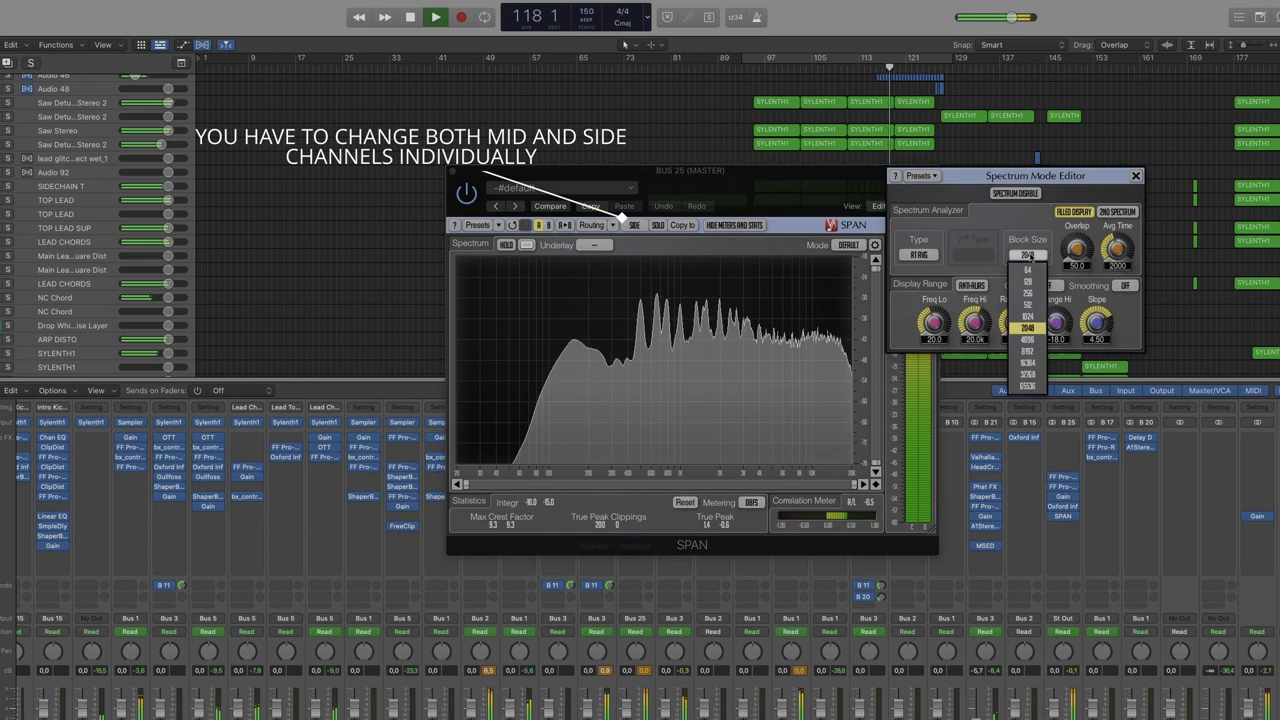
left_click(1030, 284)
left_click(633, 224)
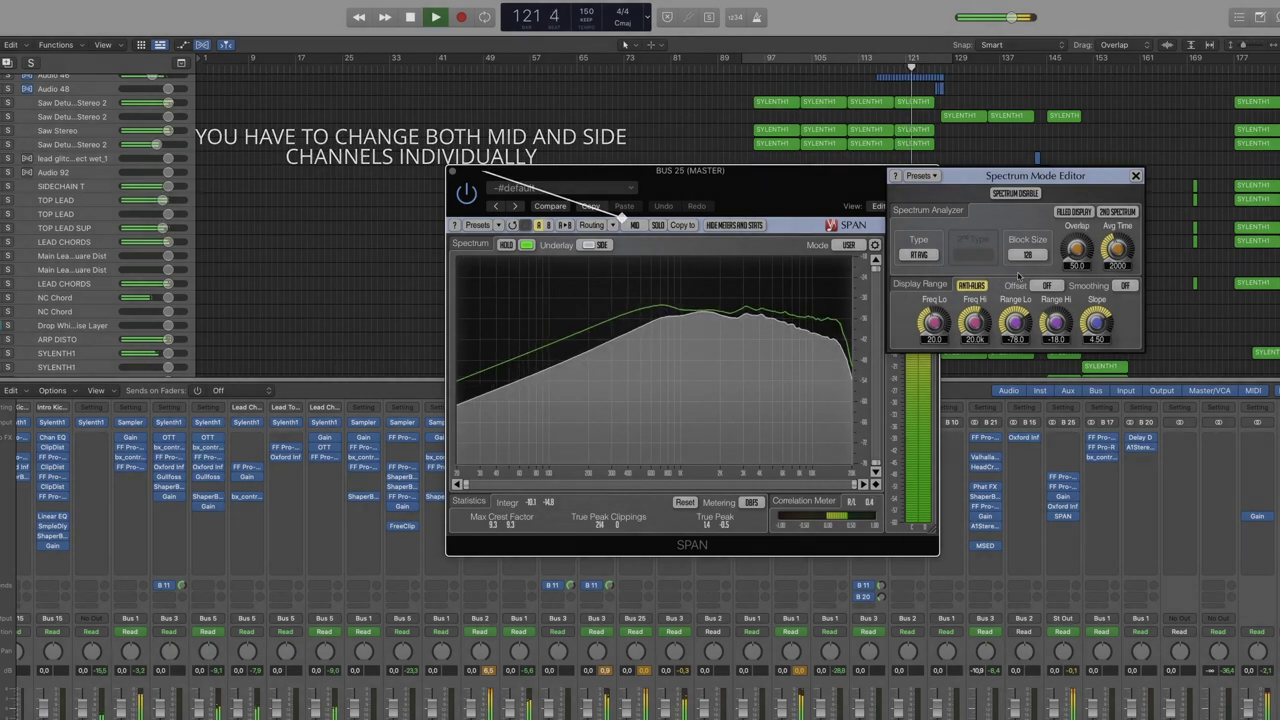
Set Block Size 4096 on both mid and side channels, ending on the mid channel
left_click(1027, 255)
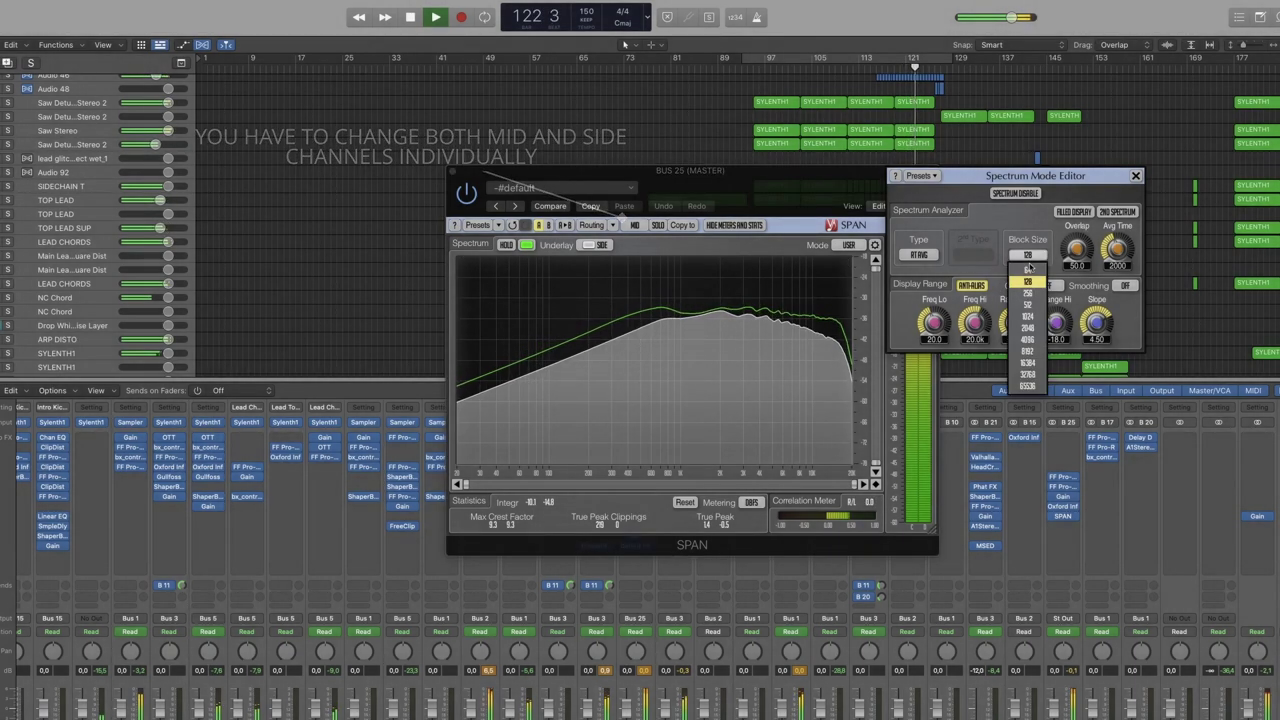
left_click(1029, 340)
left_click(618, 224)
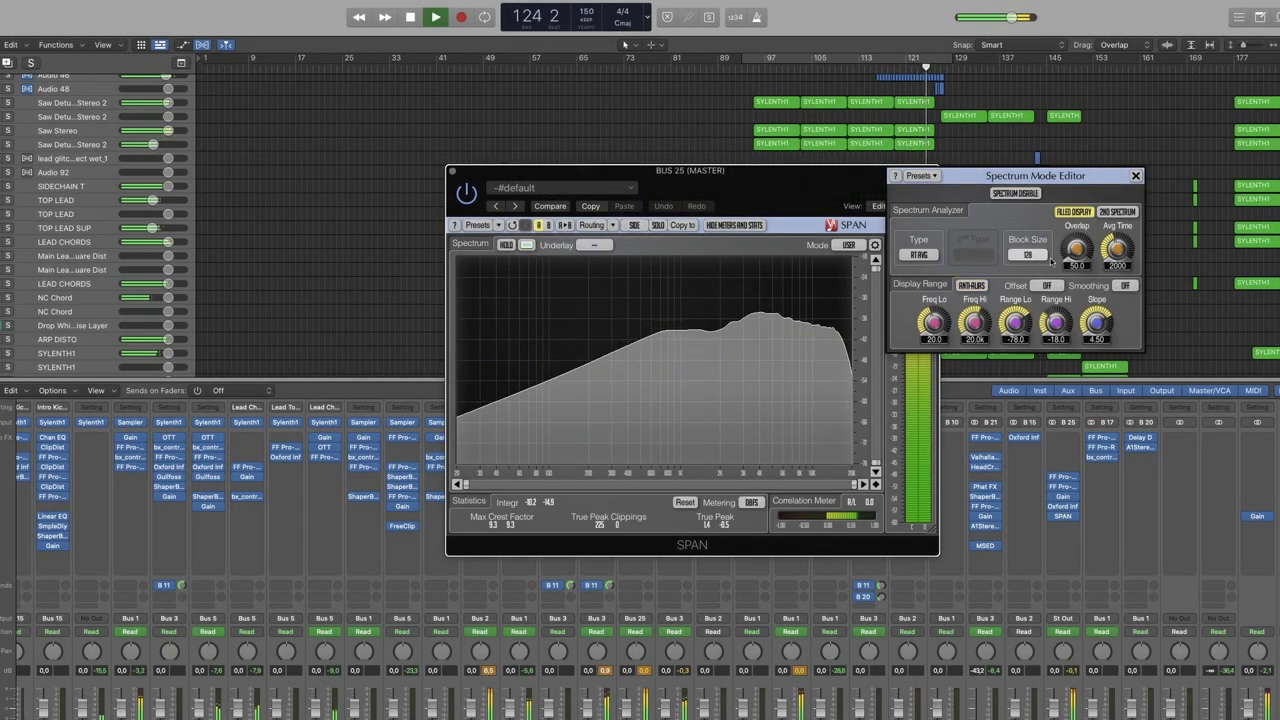
left_click(1027, 255)
left_click(1029, 340)
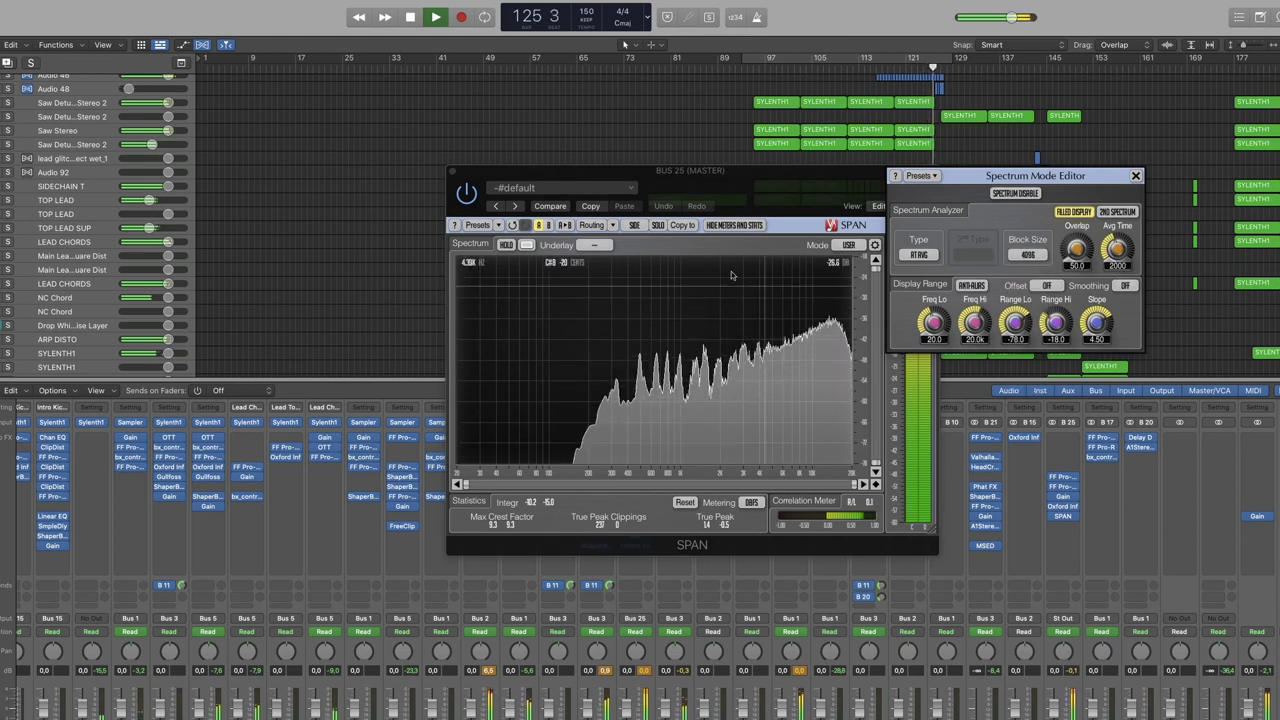
left_click(633, 225)
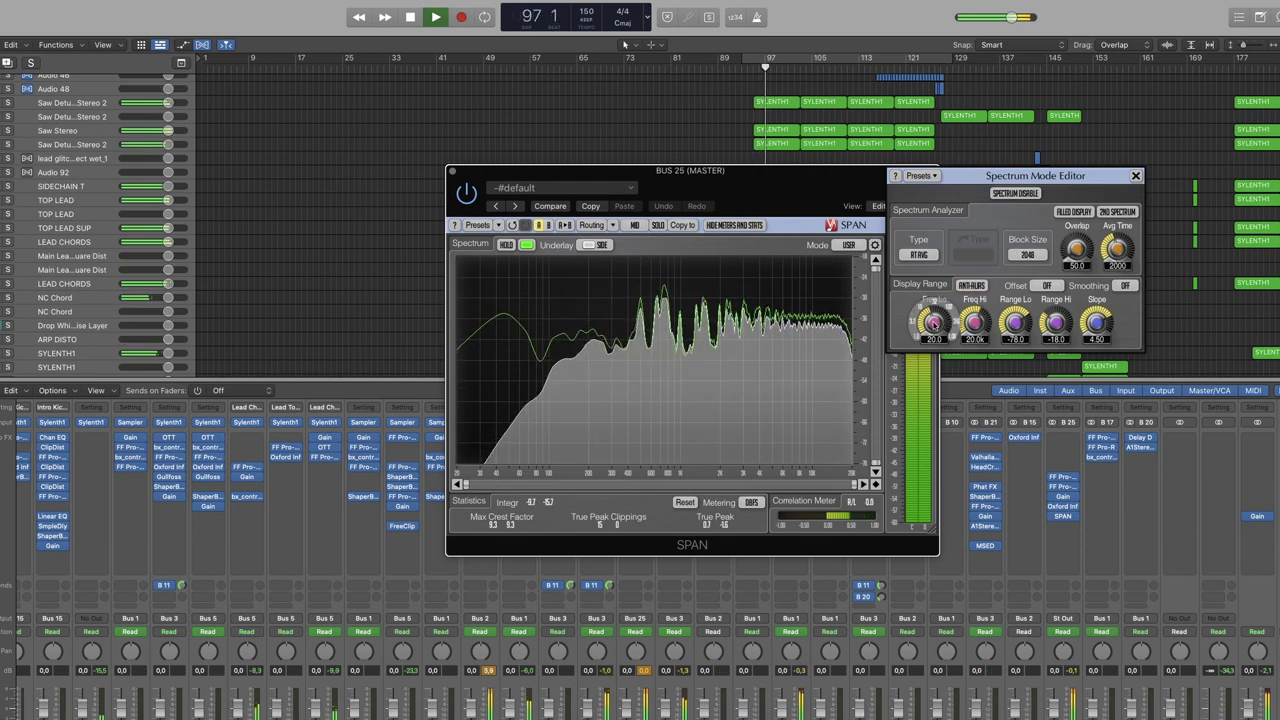
Lower Freq Lo, adjust Range Lo and Range Hi, and set the upper level limit back to -18.0
left_click_drag(933, 318, 934, 321)
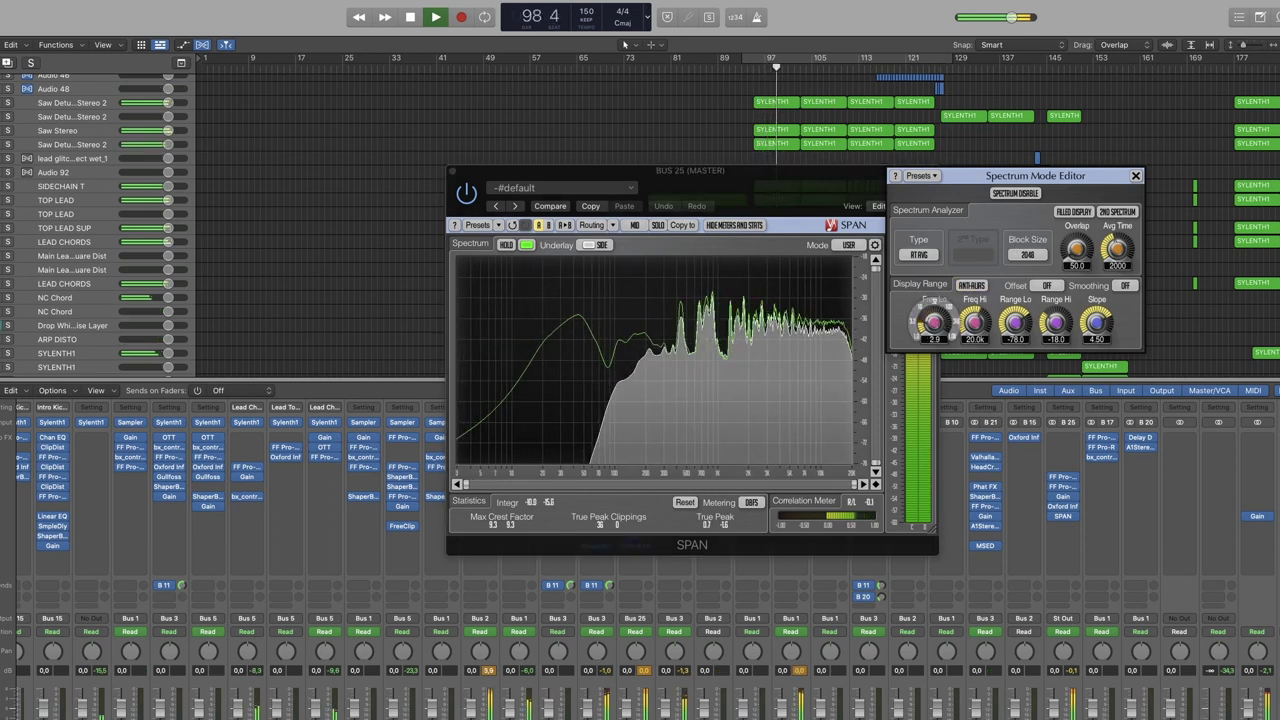
left_click_drag(933, 320, 973, 330)
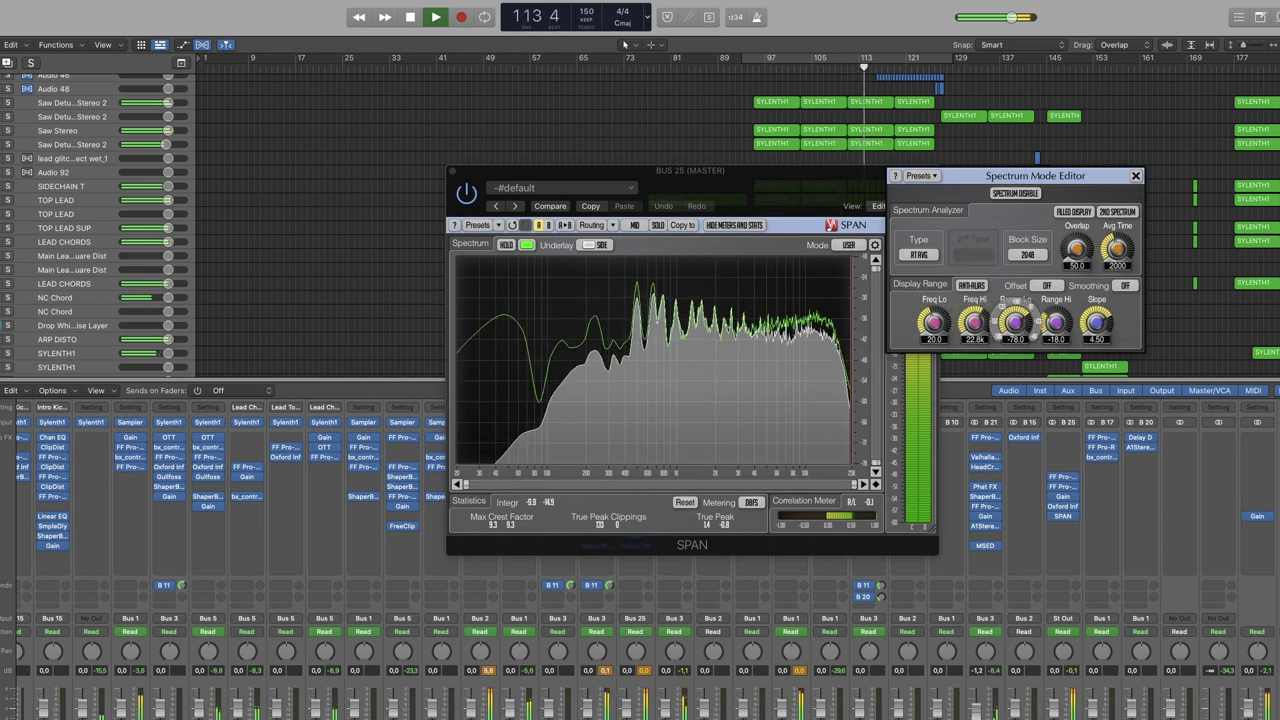
left_click_drag(1005, 306, 1005, 305)
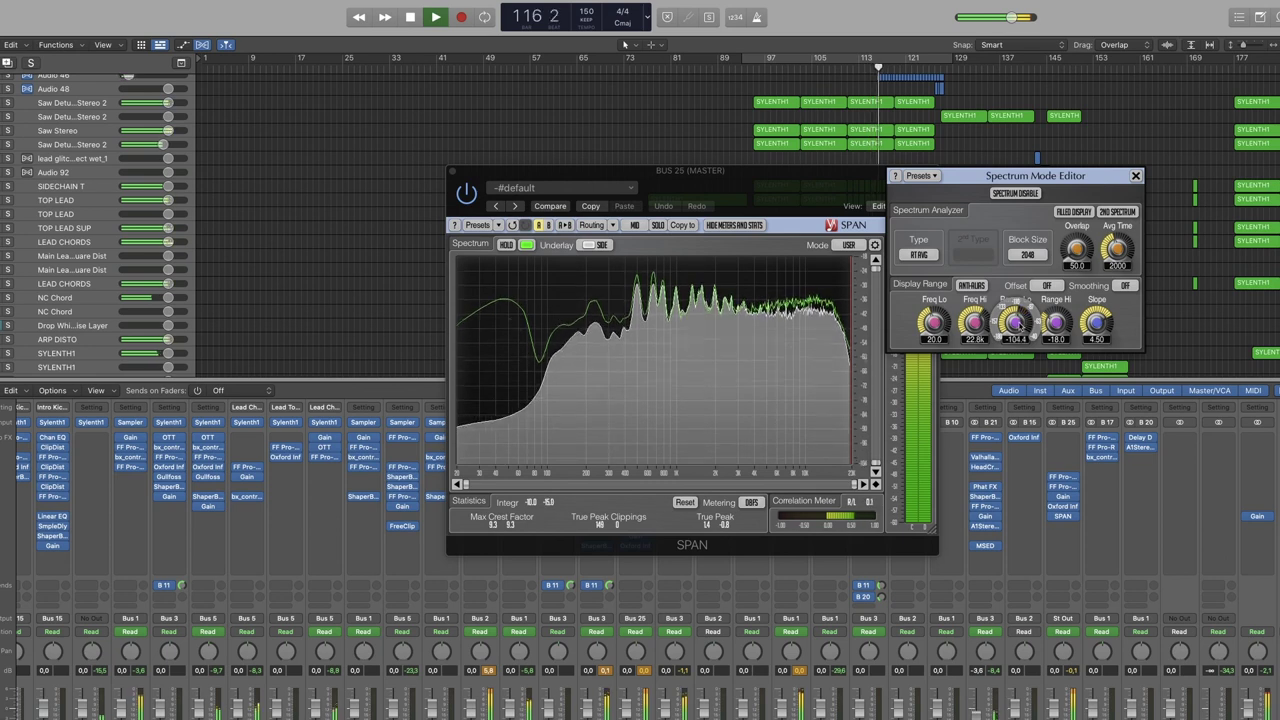
left_click_drag(1053, 307, 1053, 305)
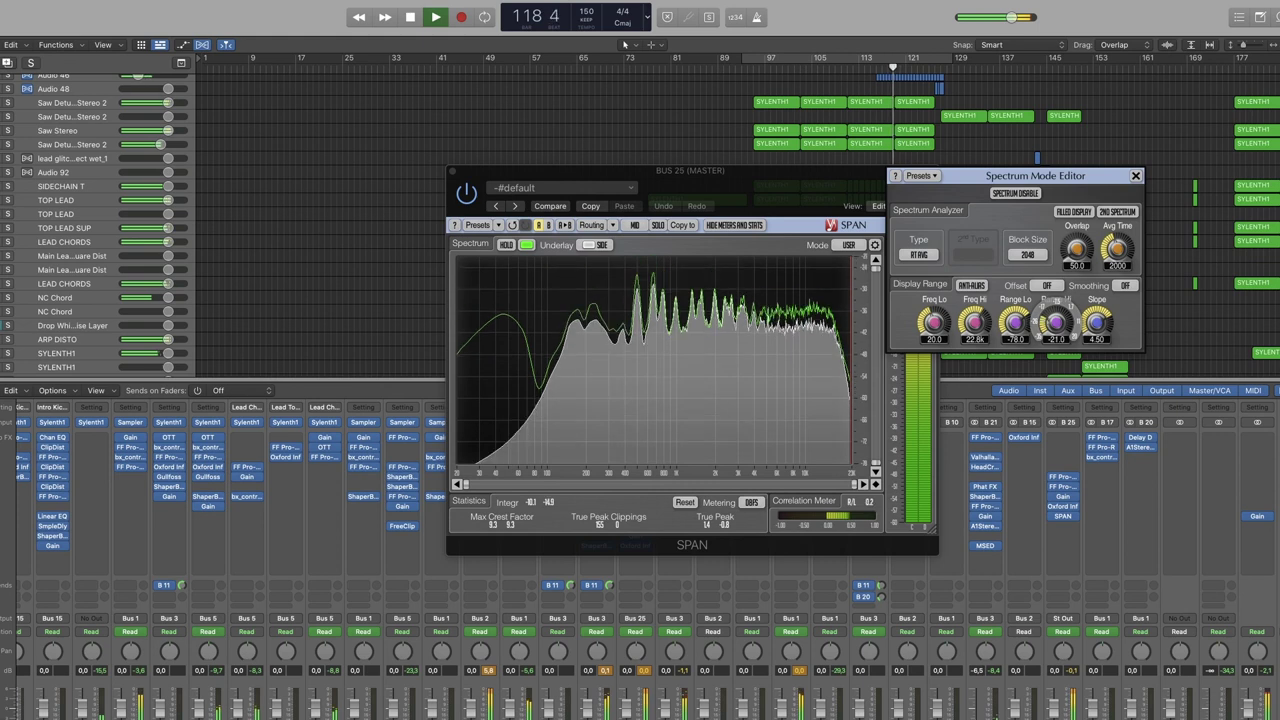
left_click_drag(1055, 306, 1134, 319)
left_click(918, 254)
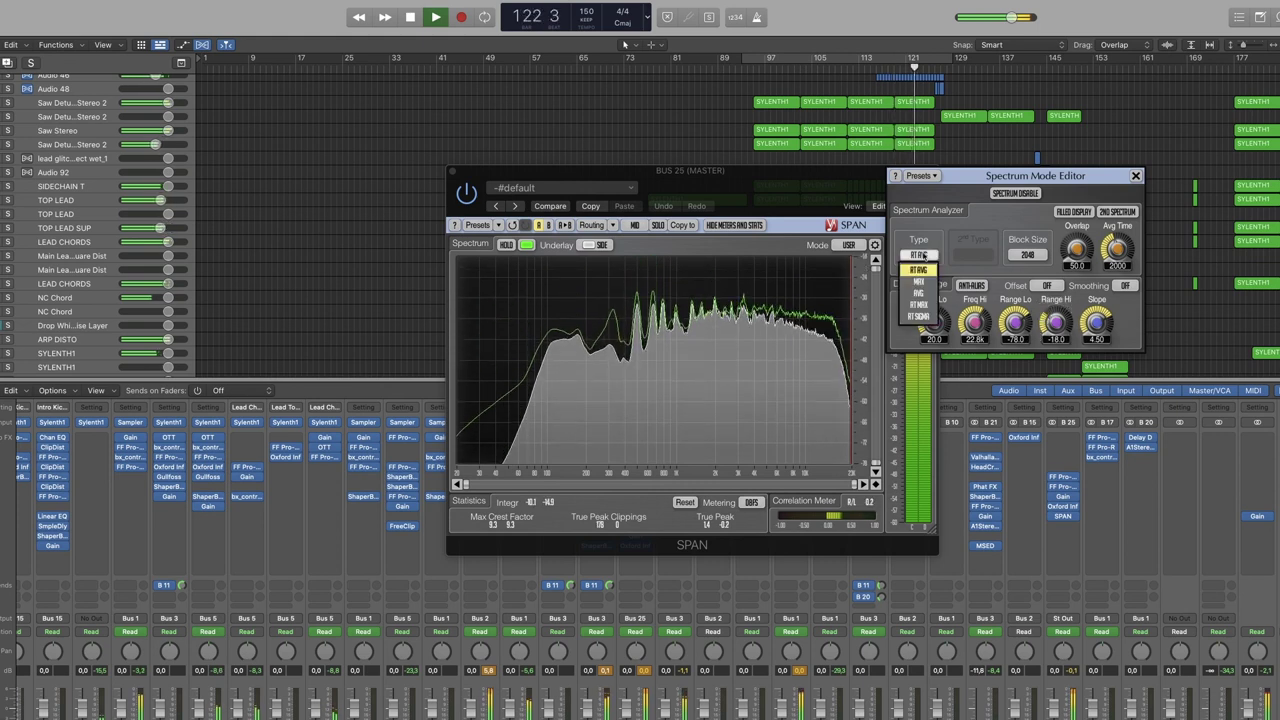
left_click(920, 284)
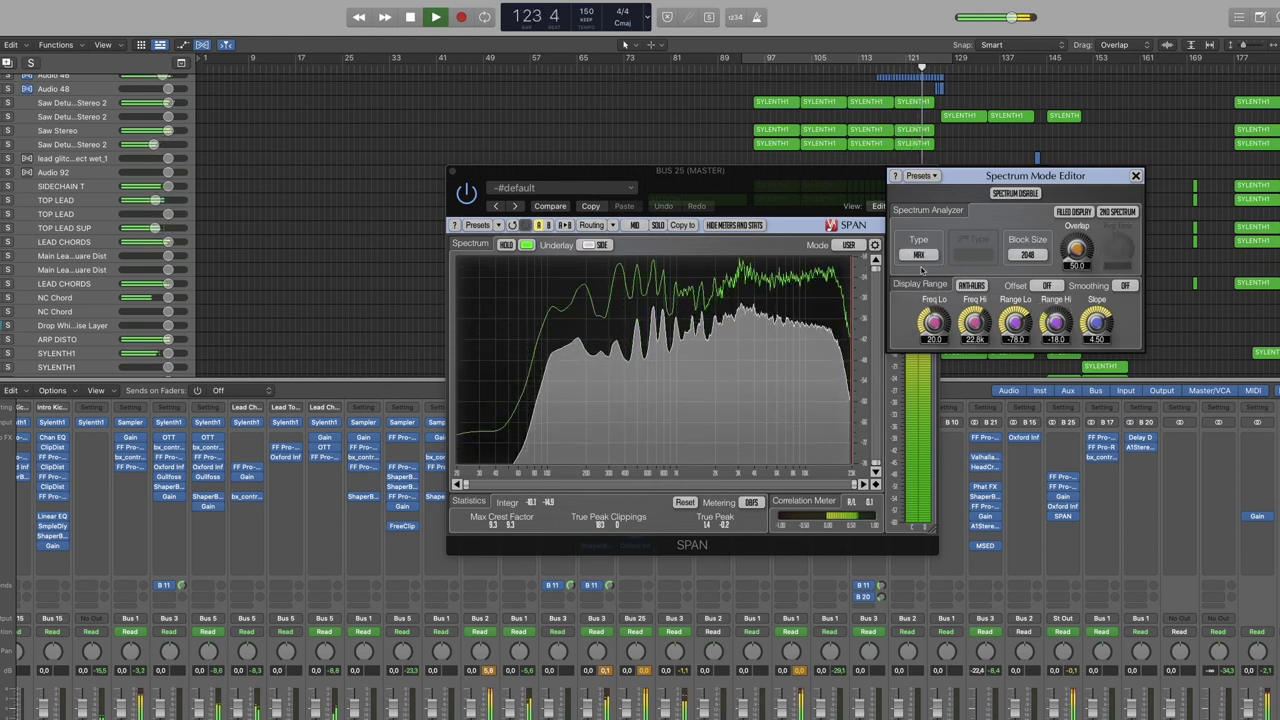
left_click(920, 255)
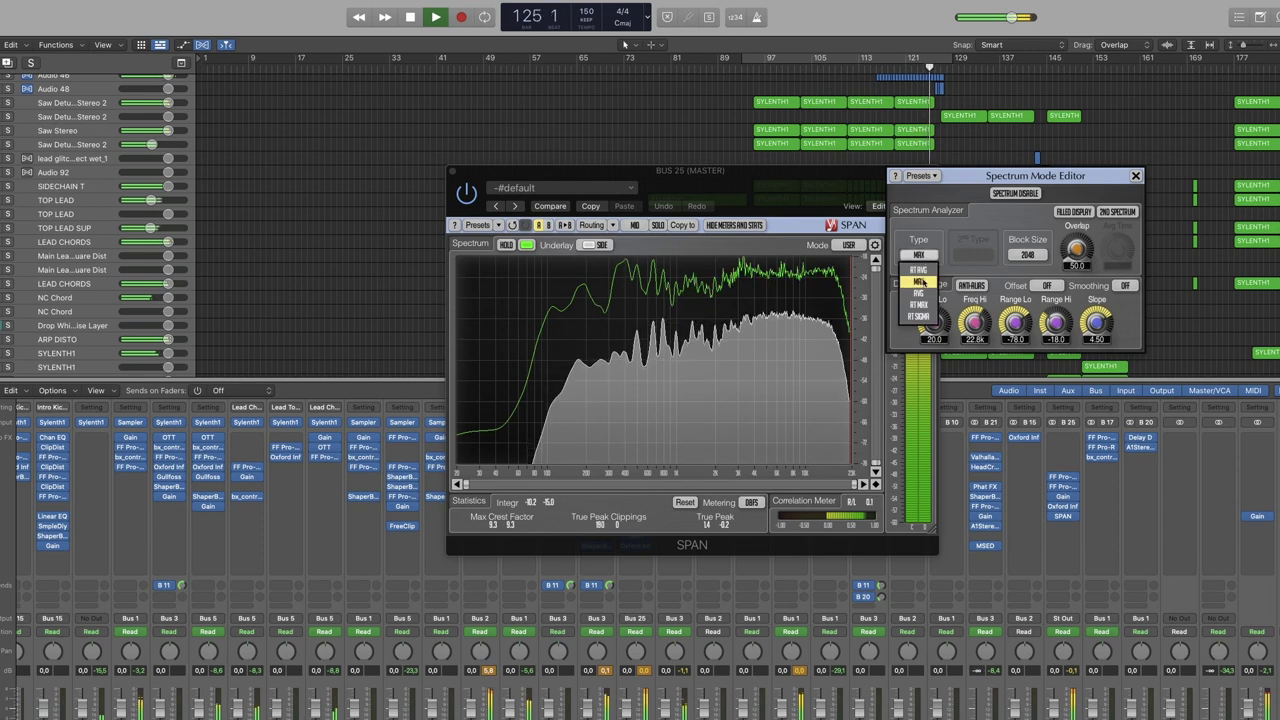
left_click(920, 305)
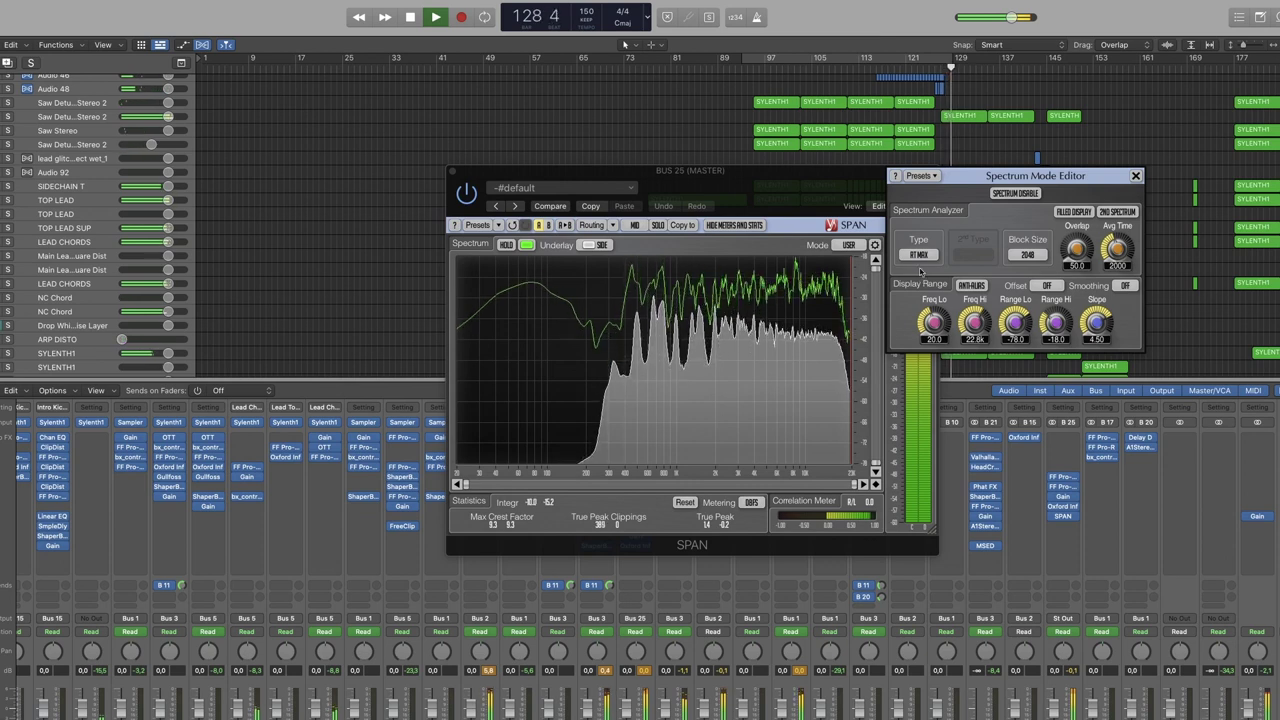
left_click(919, 255)
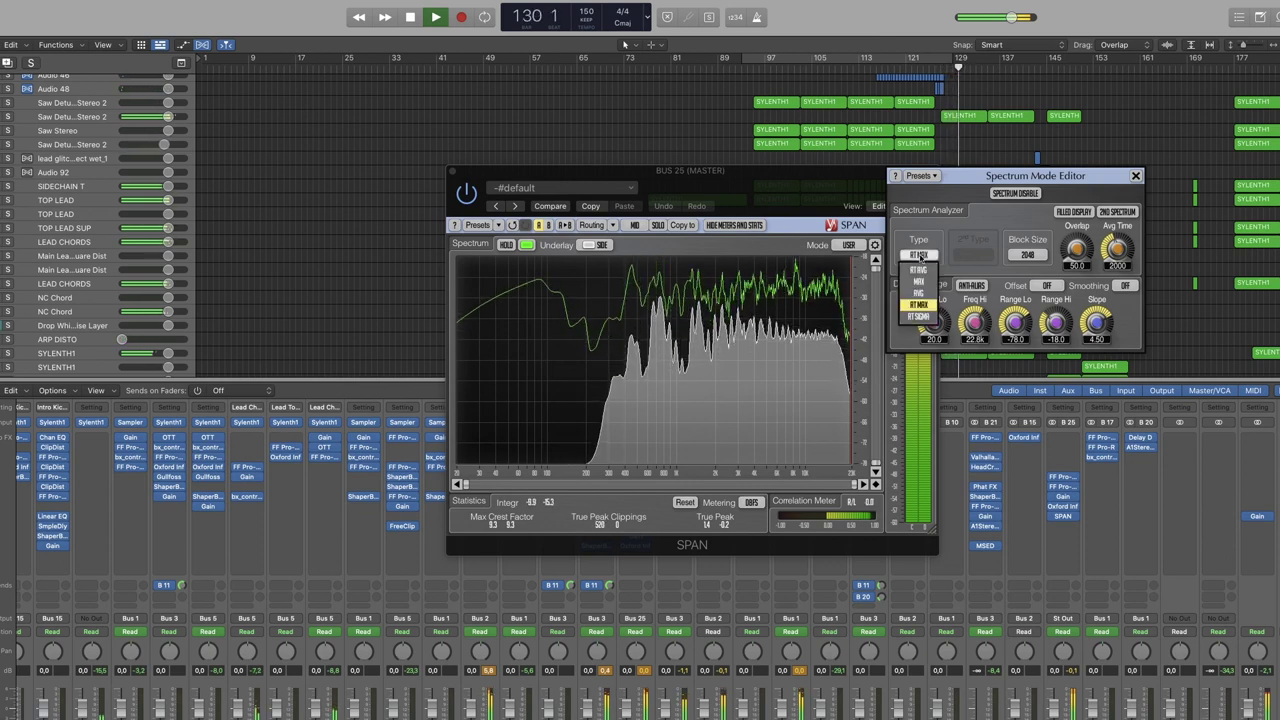
left_click(918, 269)
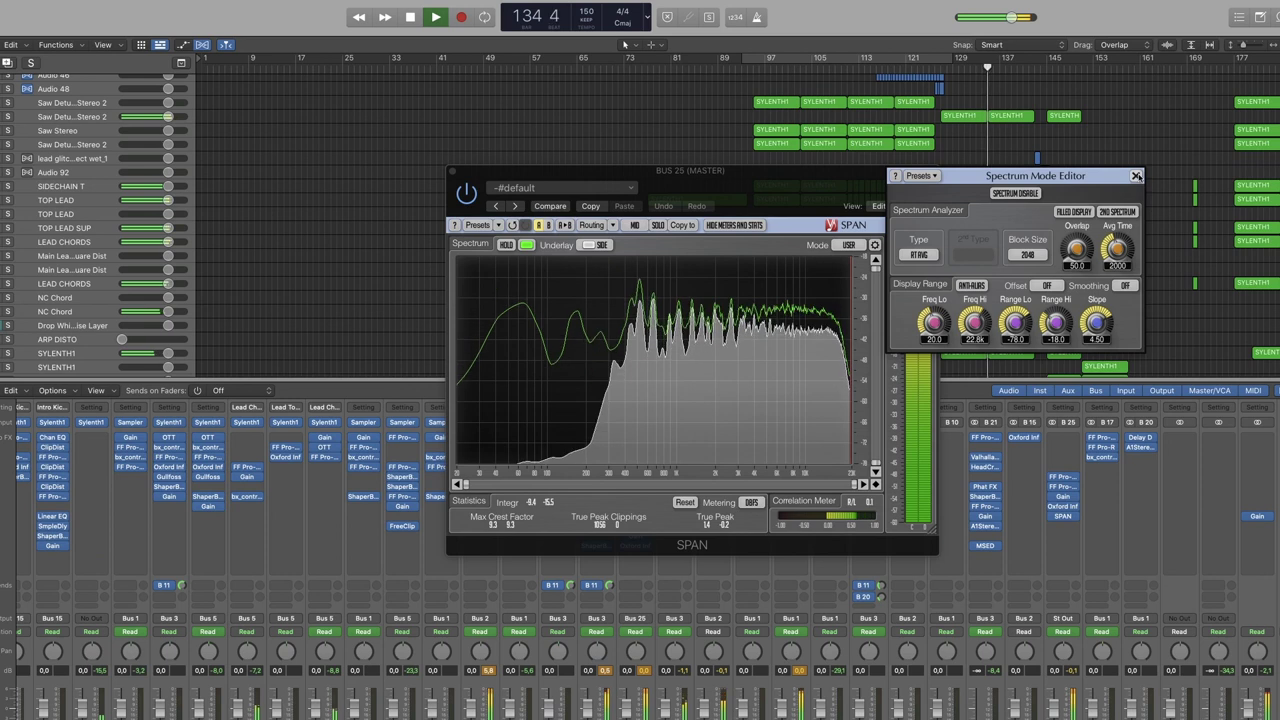
Close the Spectrum Mode Editor, enlarge SPAN and shift it left, then hide its meters and statistics
left_click(1136, 176)
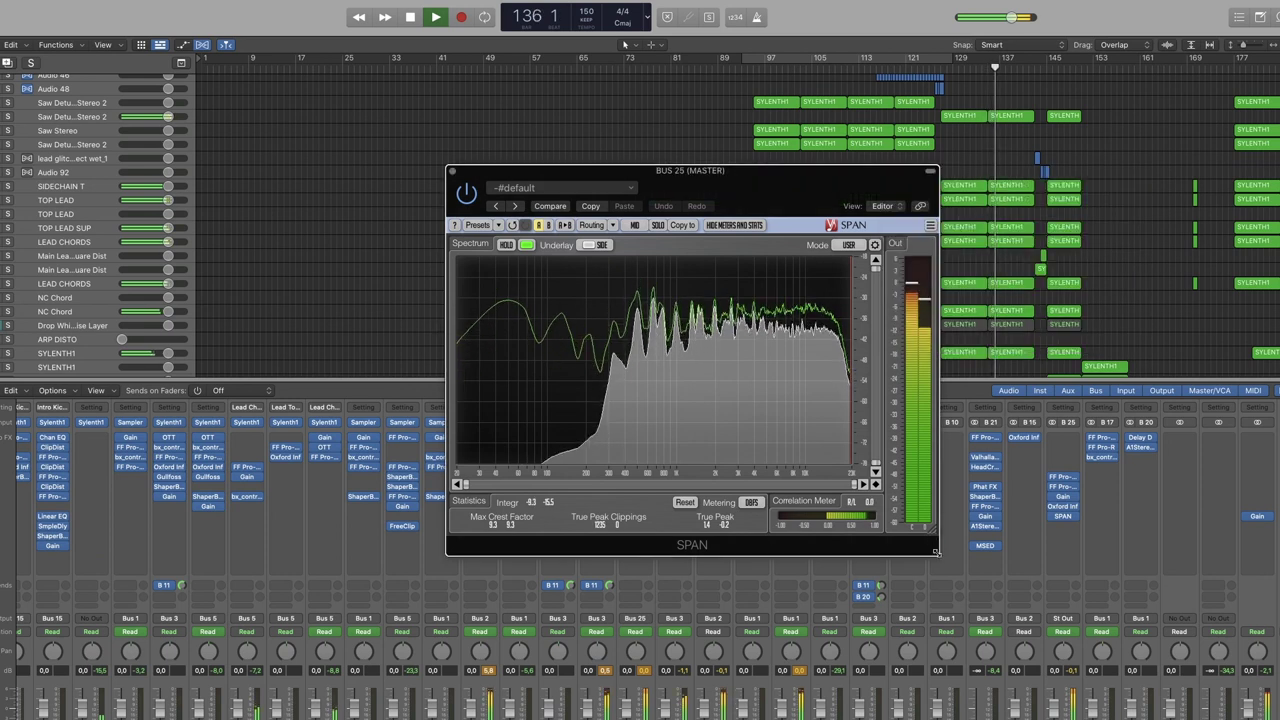
left_click_drag(936, 552, 1141, 575)
left_click_drag(919, 181, 764, 168)
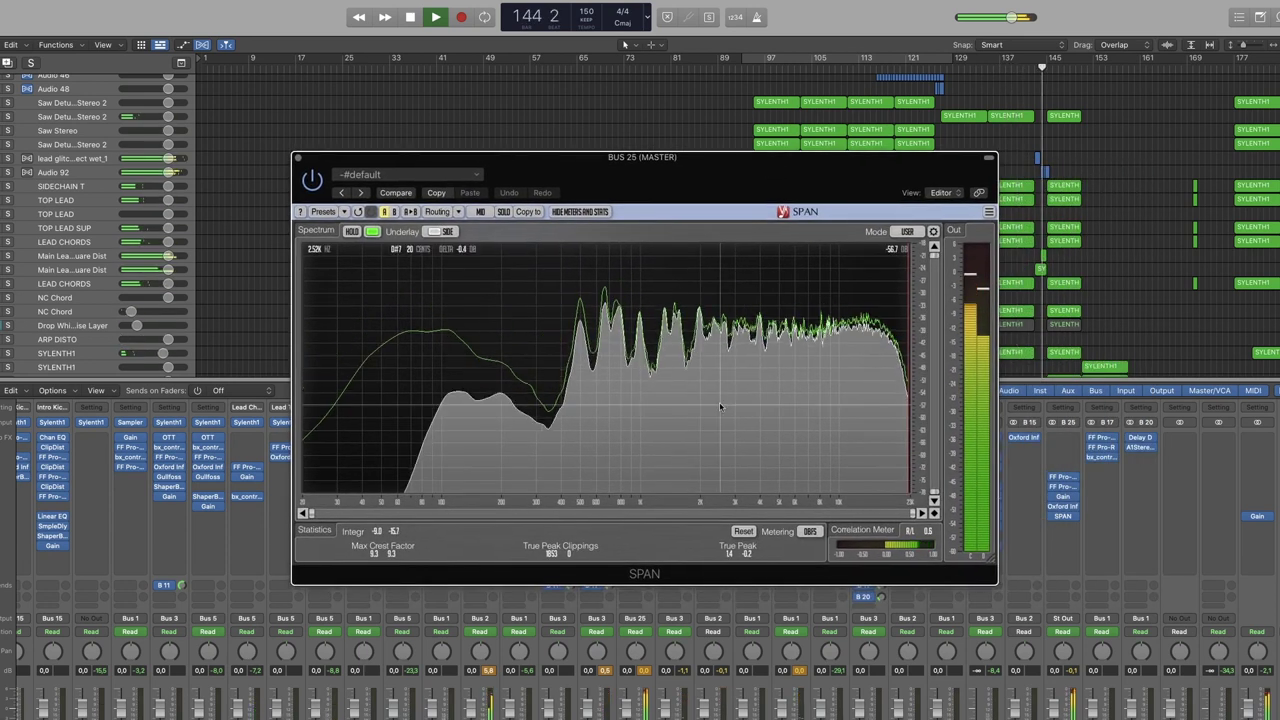
left_click(593, 212)
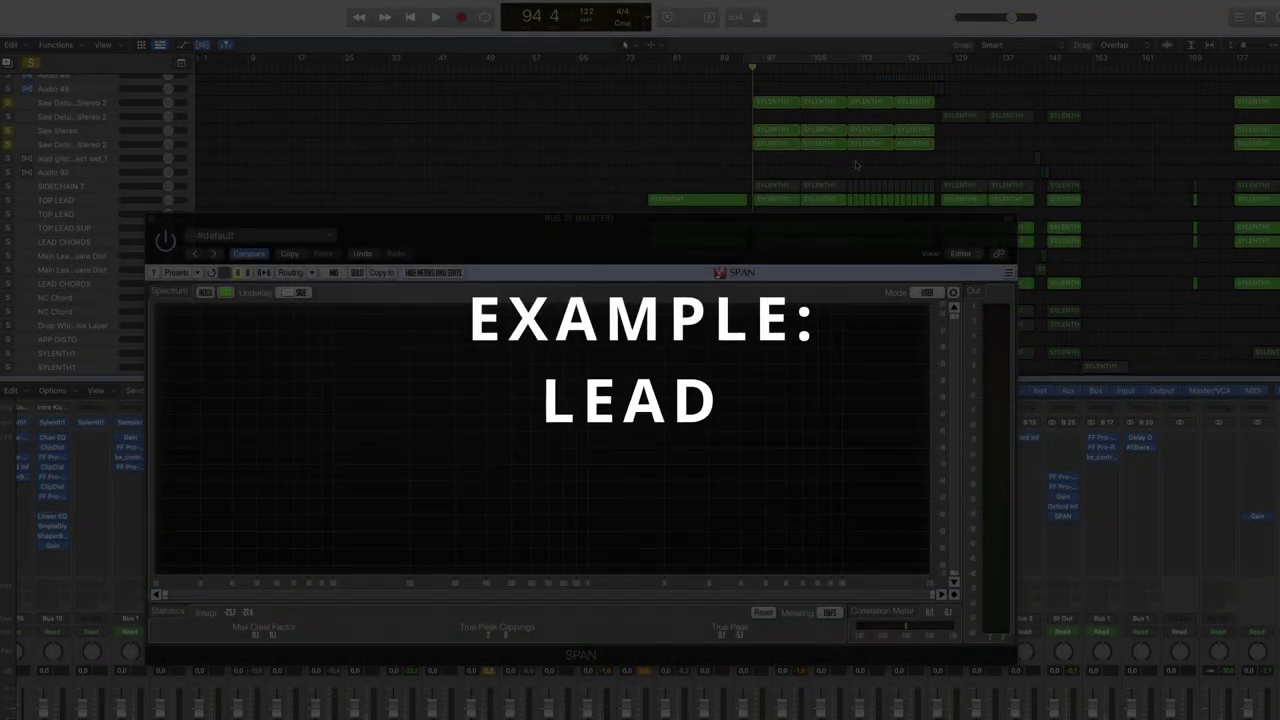
Play the lead example so SPAN draws a green mid line over the grey side spectrum
scroll(851, 161, "down", 1)
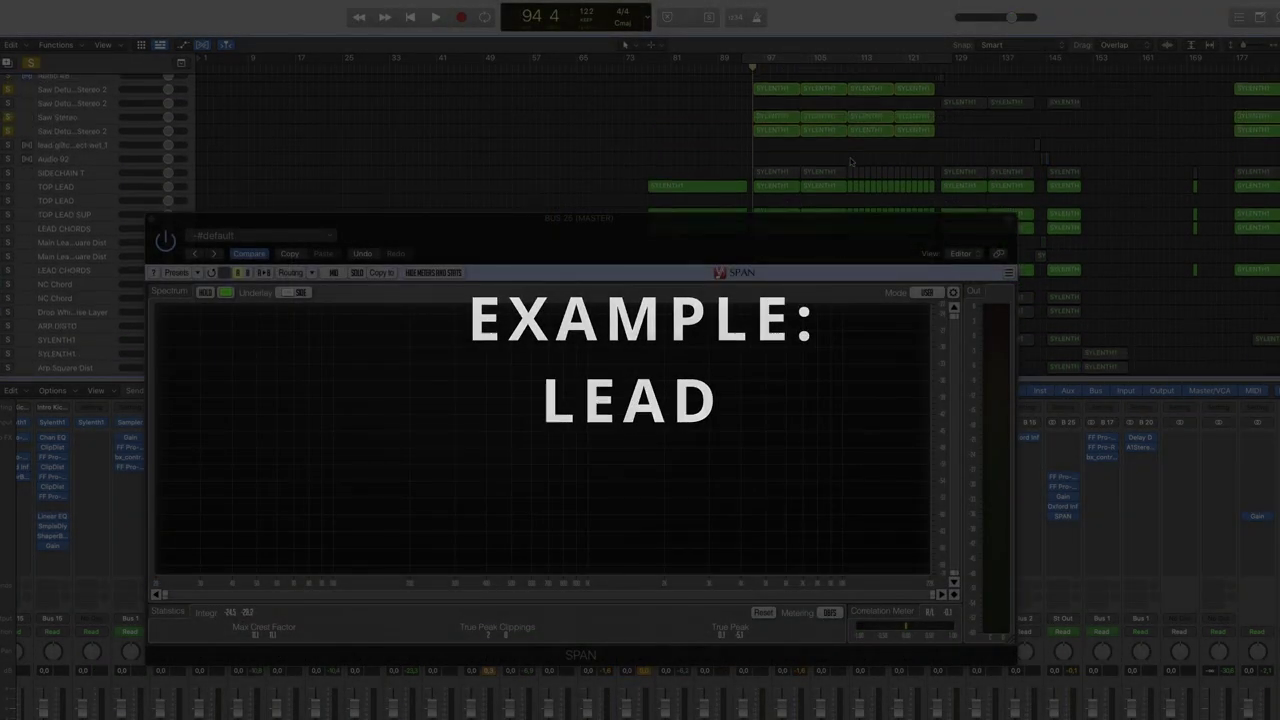
key("space")
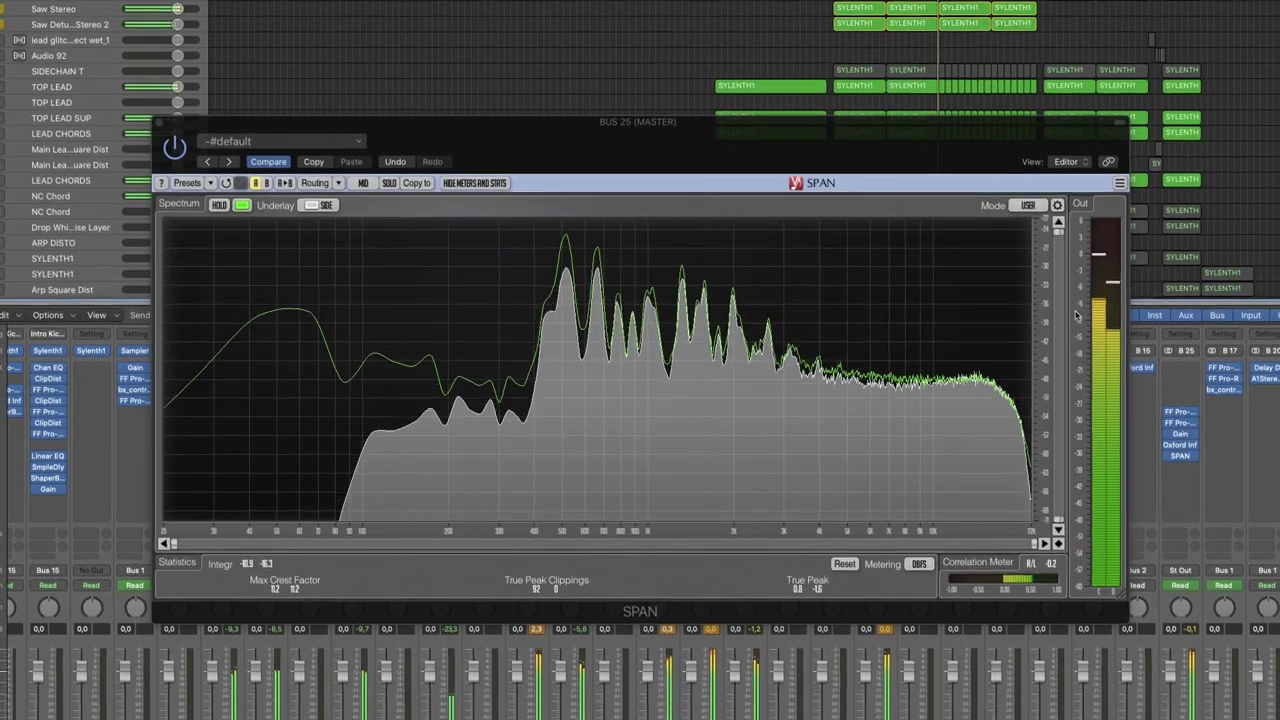
Hide SPAN's meters and statistics so the lead's spectrum fills the window
left_click(487, 183)
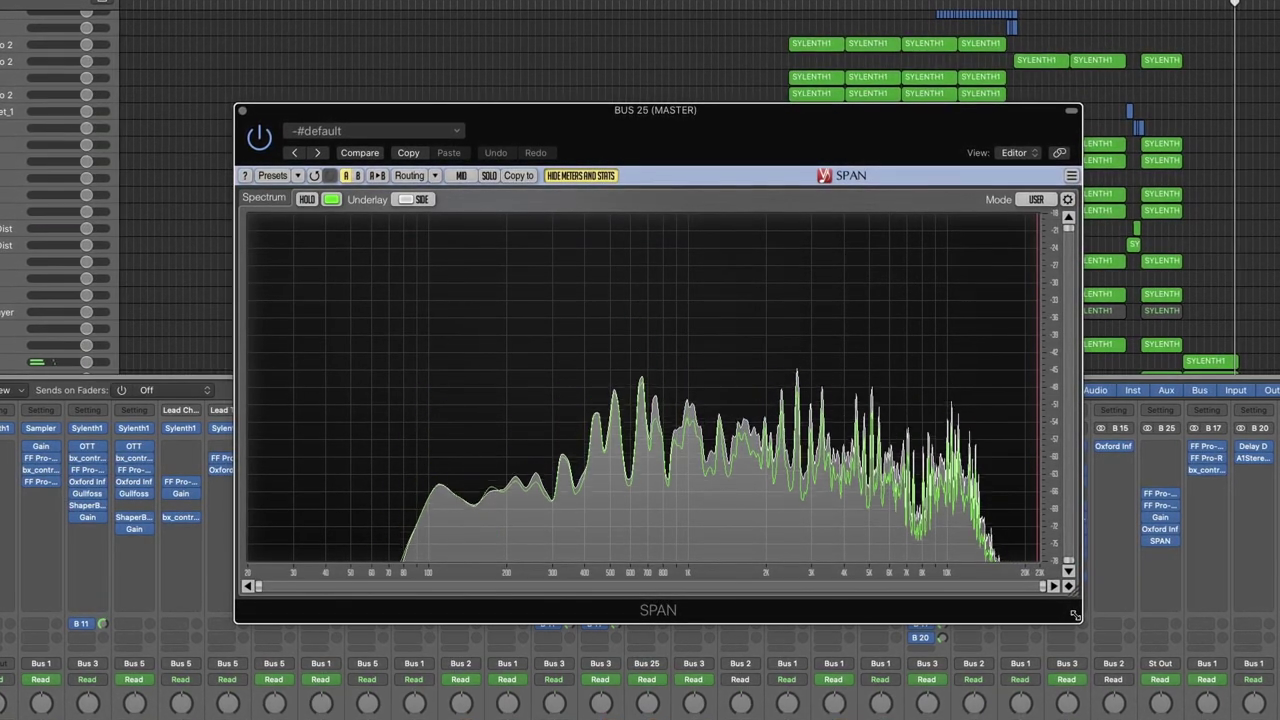
Reload SPAN's -#default setting, move the window left, and resume playback
left_click(326, 133)
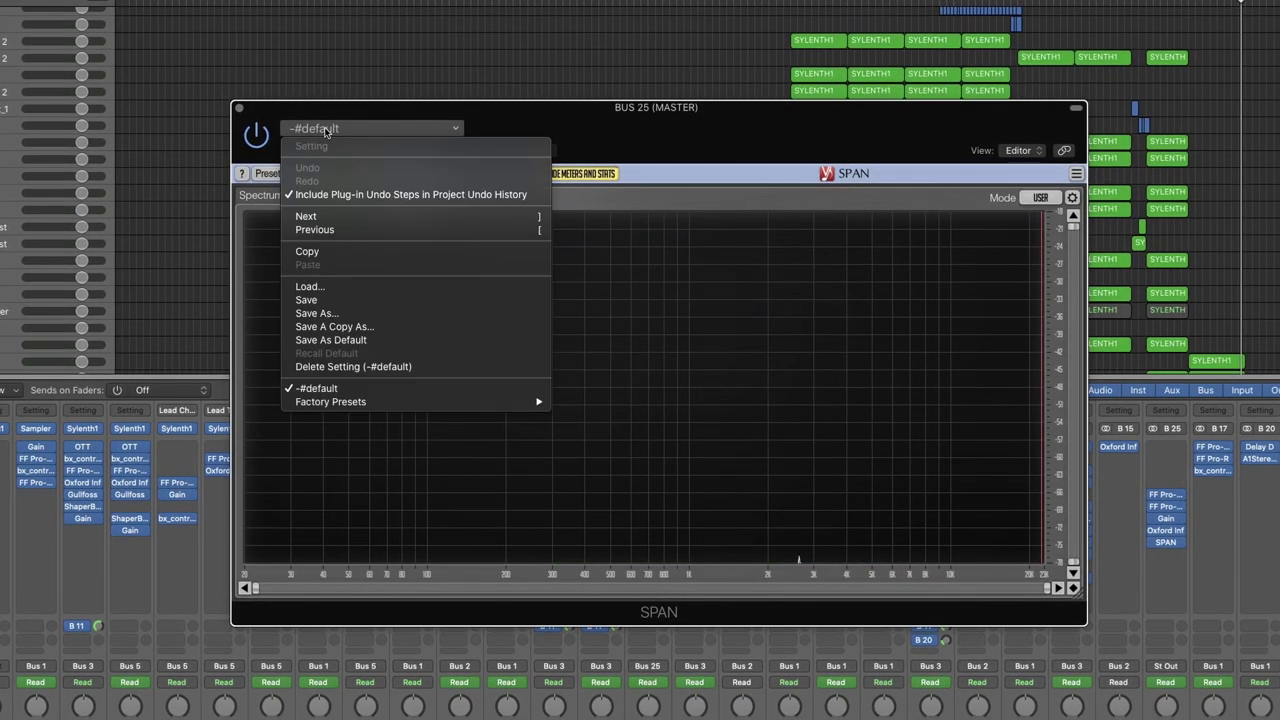
left_click(330, 388)
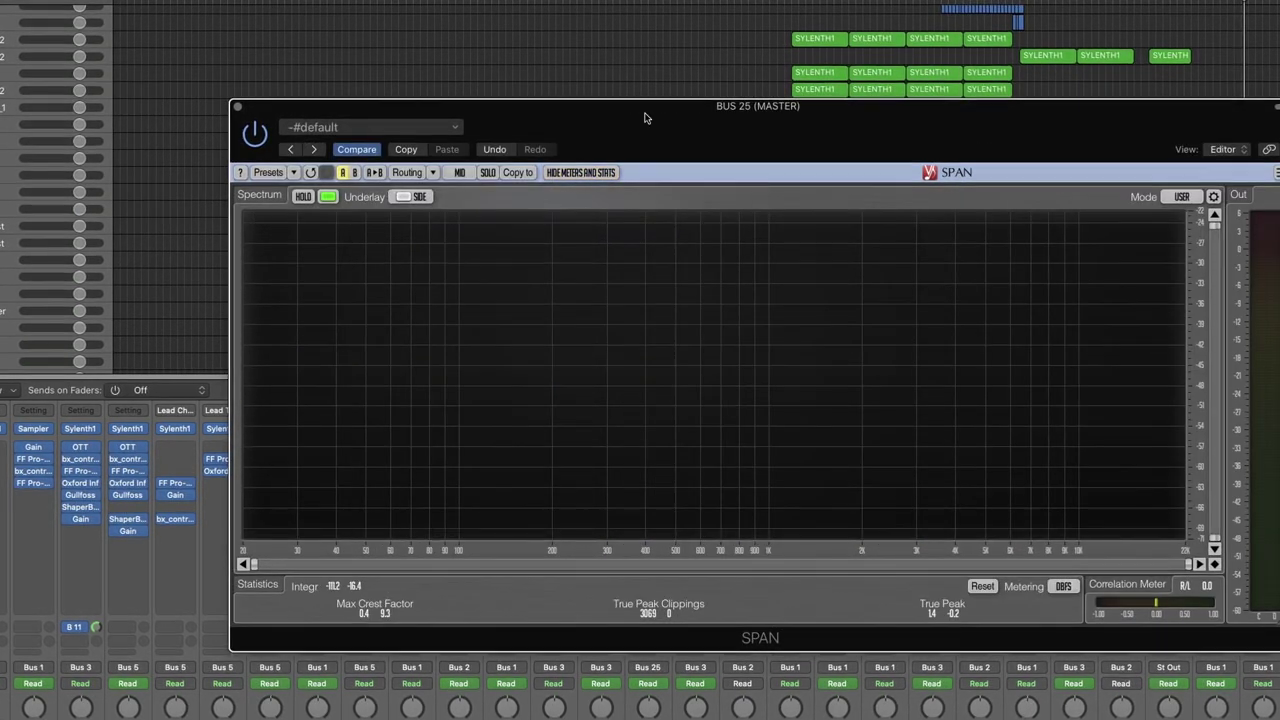
left_click_drag(638, 118, 531, 118)
key("space")
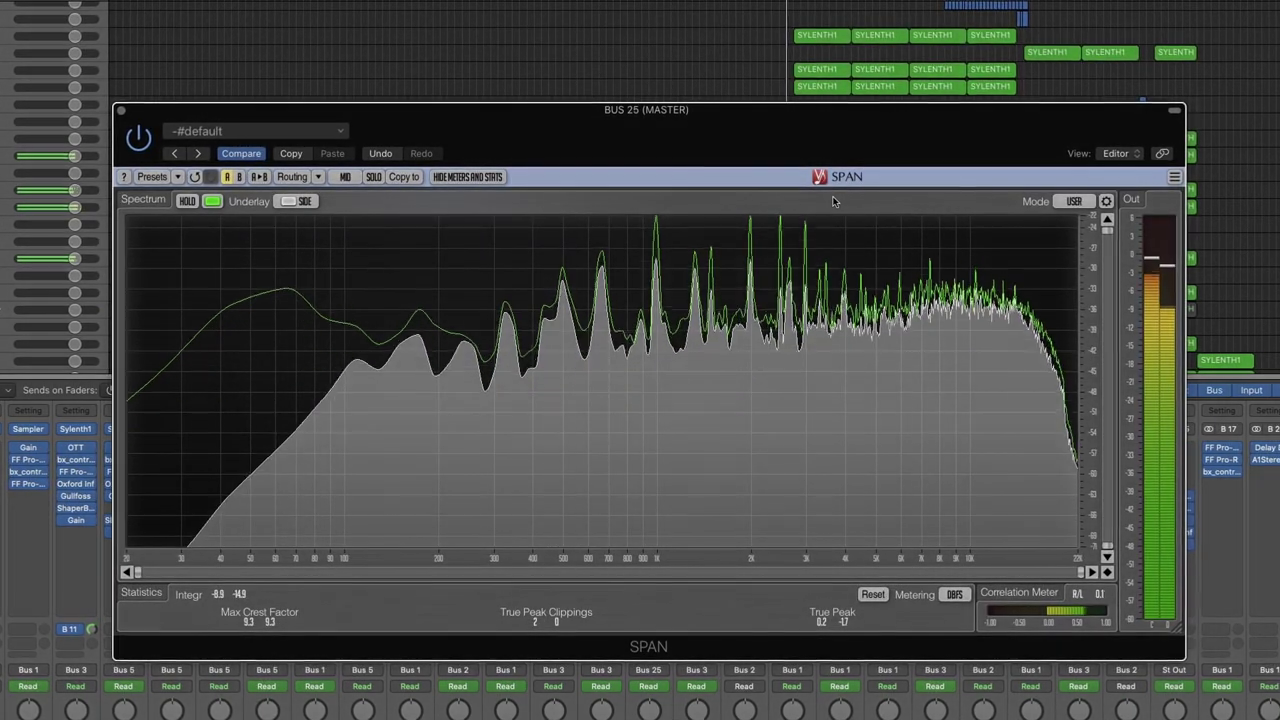